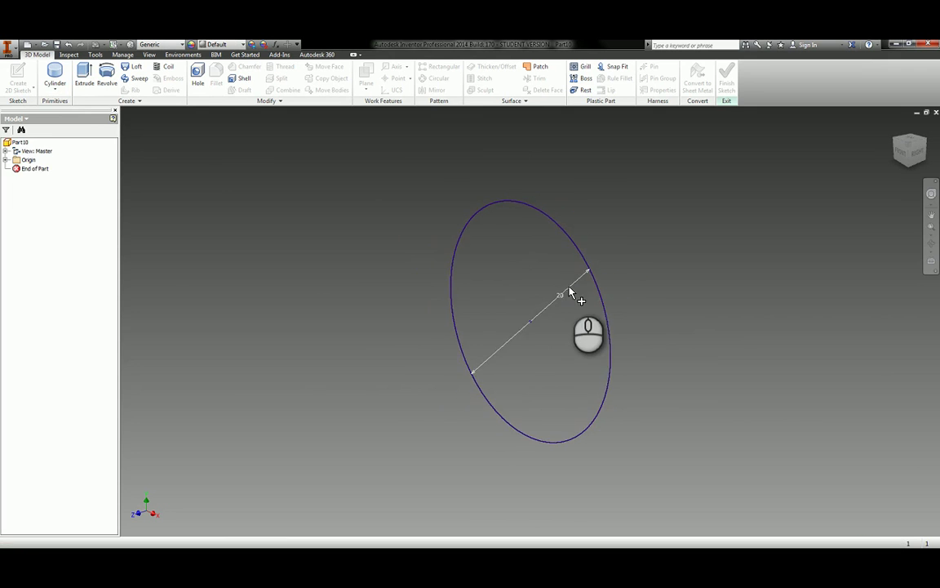
Extrude the 20 mm circle symmetrically about its sketch plane over a distance of 407.3-40.5 mm
key("e")
left_click(403, 411)
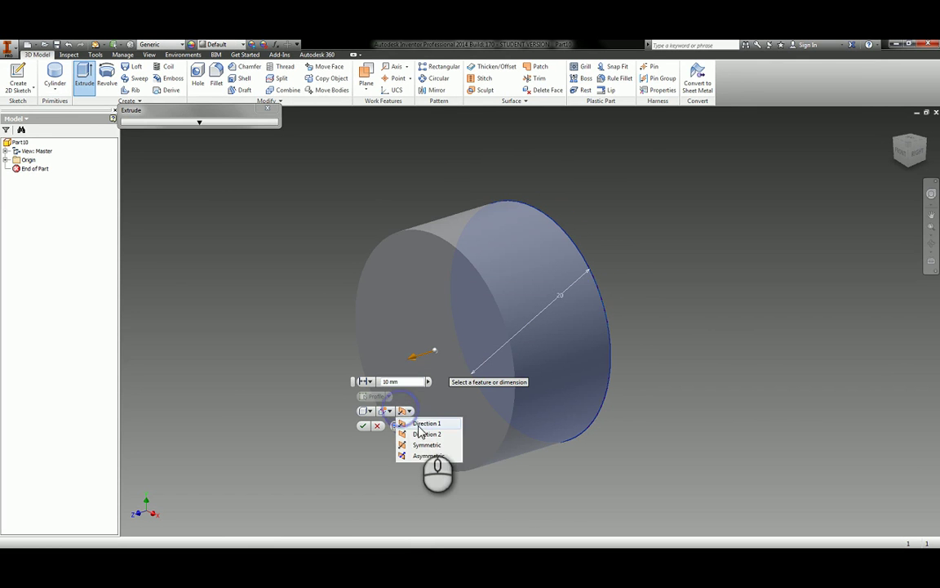
left_click(418, 444)
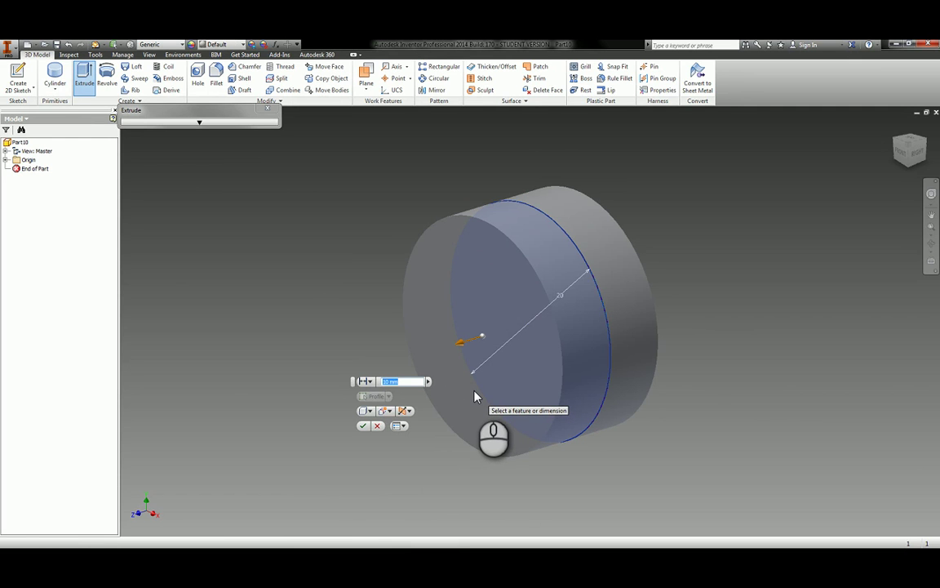
type("407")
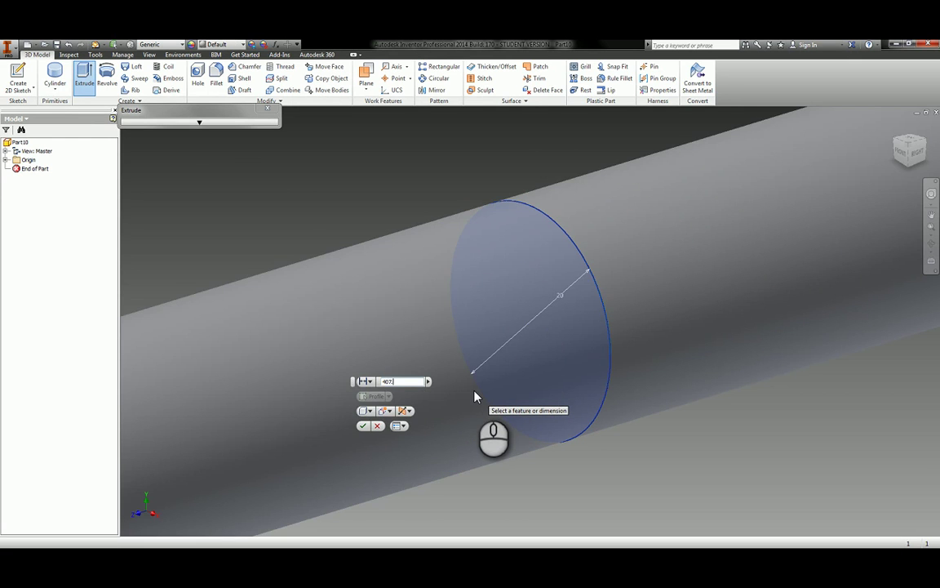
type(".3-40.5")
key("Return")
Sketch an 18.75 mm circle at the centre of the rod's front end face and extrude it outward 9 mm
scroll(476, 395, "down", 5)
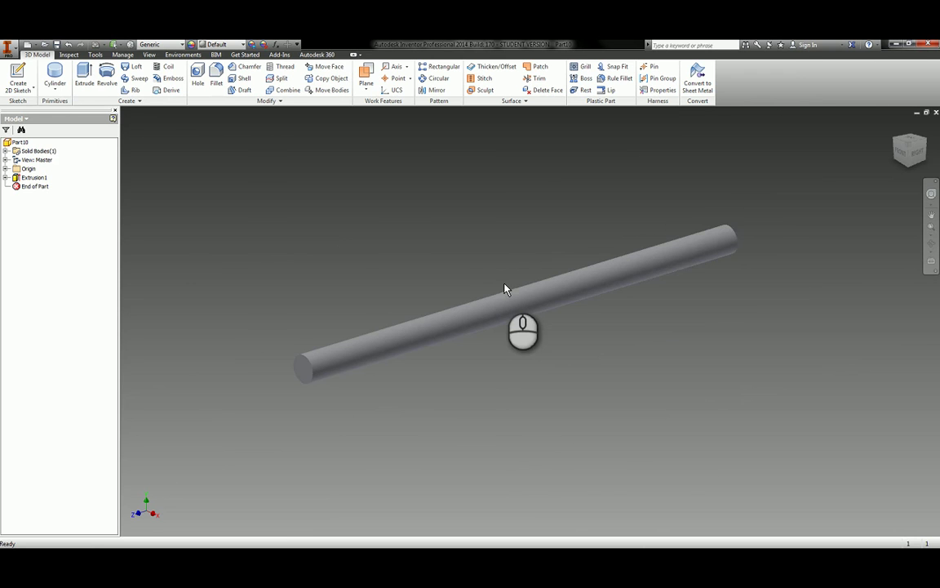
scroll(502, 287, "up", 2)
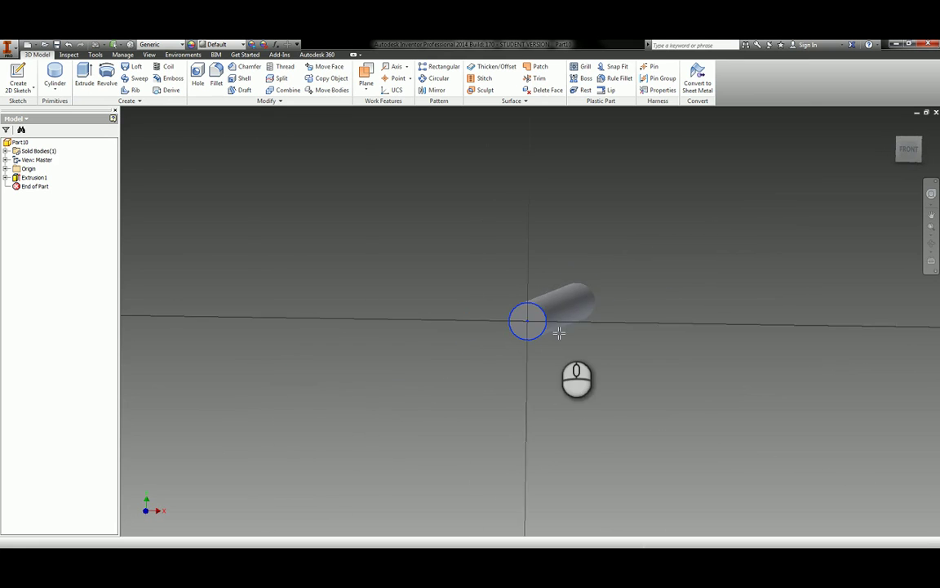
key("c")
left_click(531, 320)
left_click(530, 320)
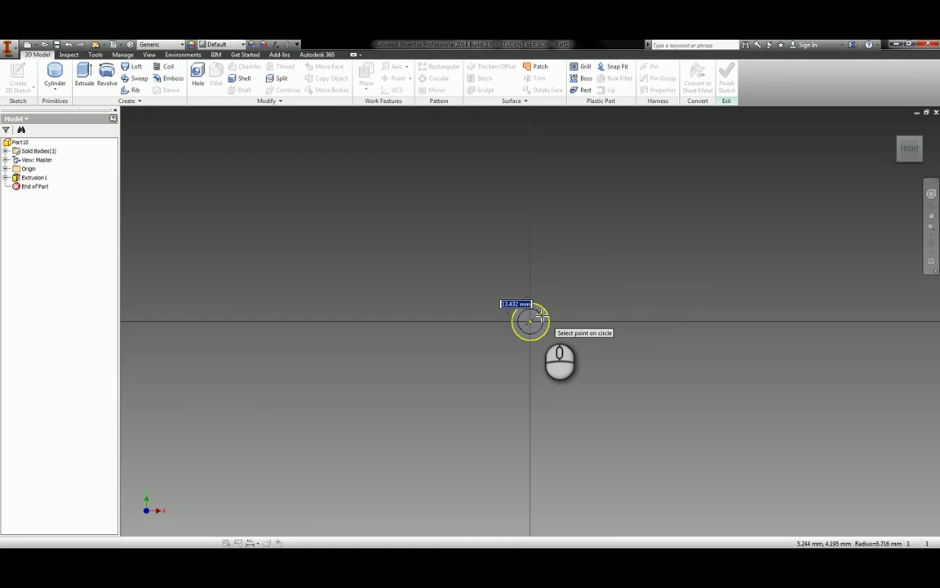
type("18.75")
key("Return")
key("e")
key("e")
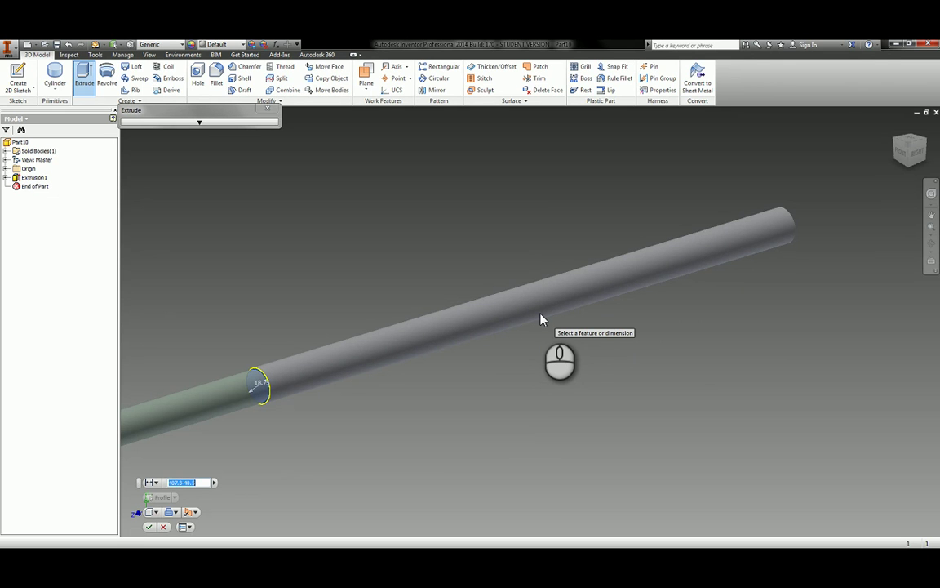
type("9")
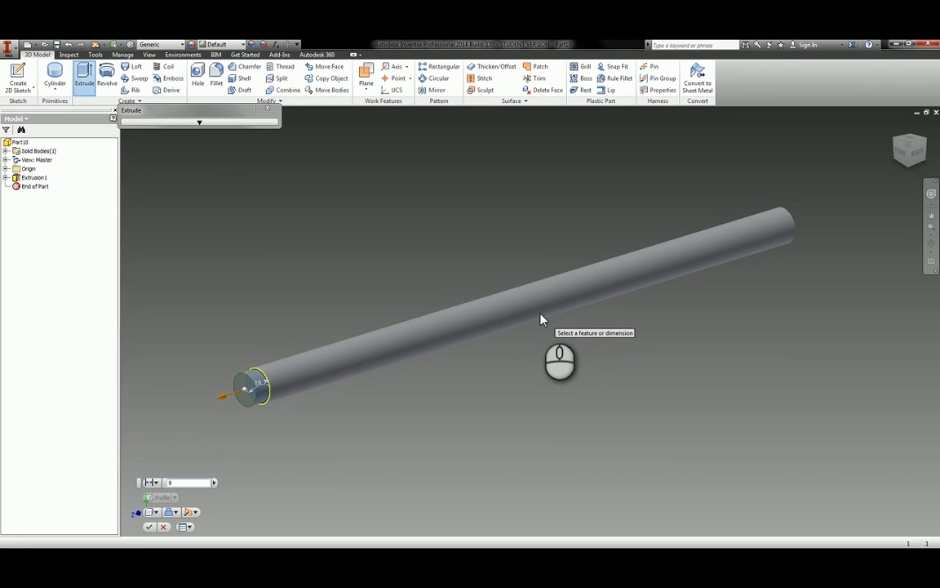
key("Return")
Sketch a 13.75 mm circle at the centre of the 18.75 mm section's end face and extrude it outward 13.5 mm
key("s")
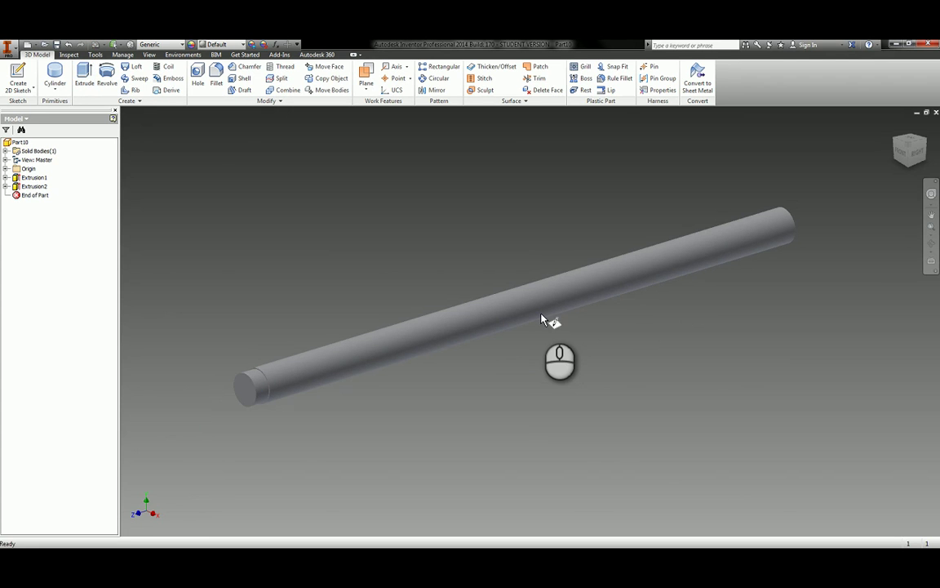
left_click(245, 387)
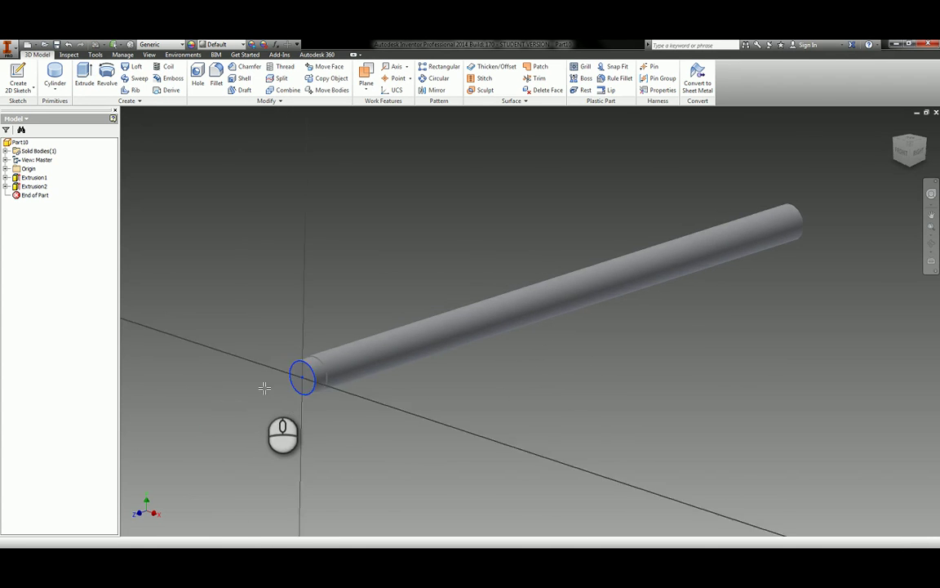
key("c")
left_click(530, 321)
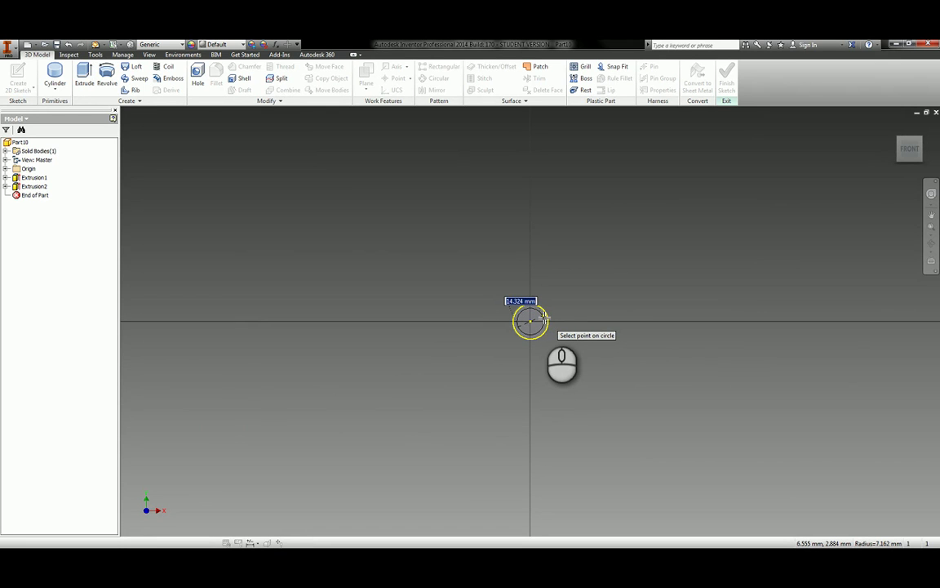
type("13.75")
key("Return")
key("e")
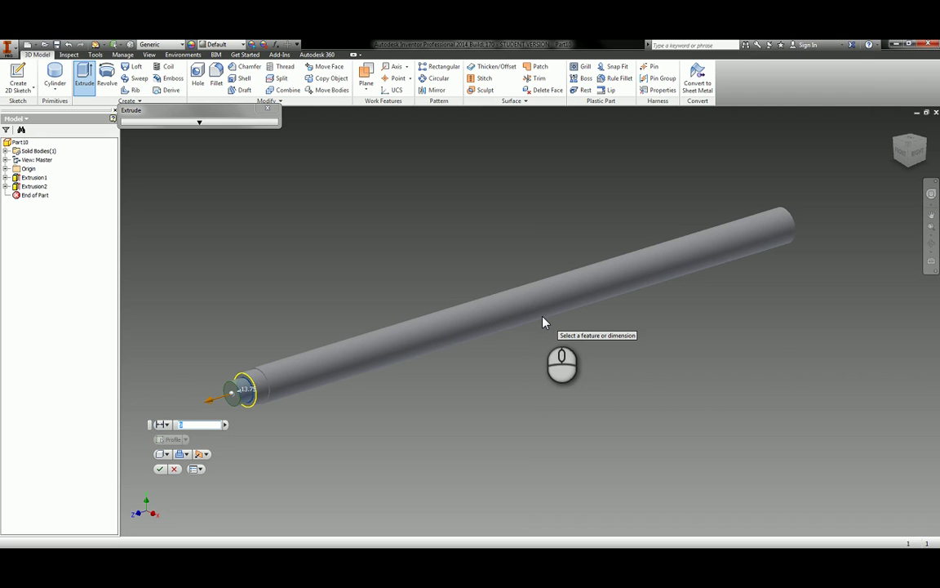
type("13.5")
key("Return")
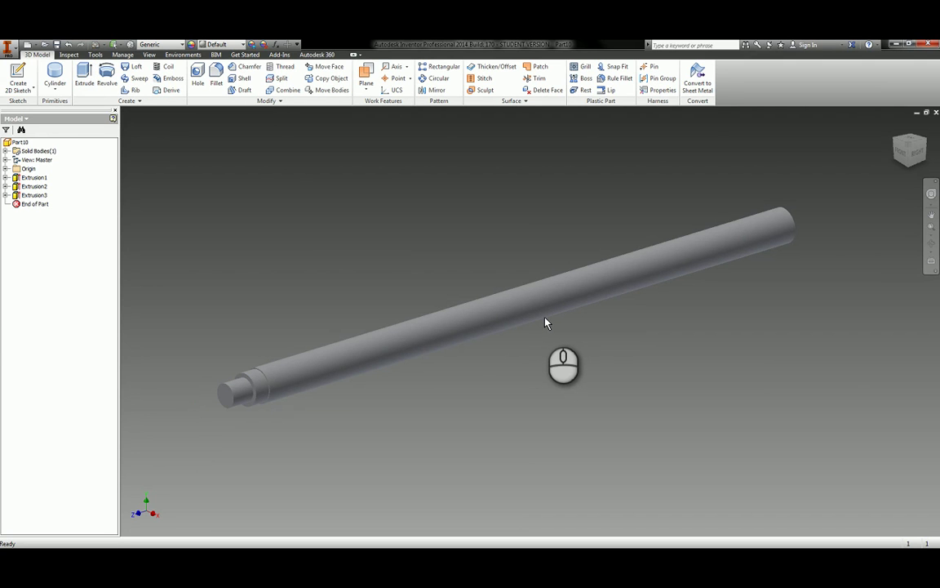
Edit the extrusion of the 13.75 mm section and set its distance to 3 mm
left_click(31, 196)
double_click(31, 196)
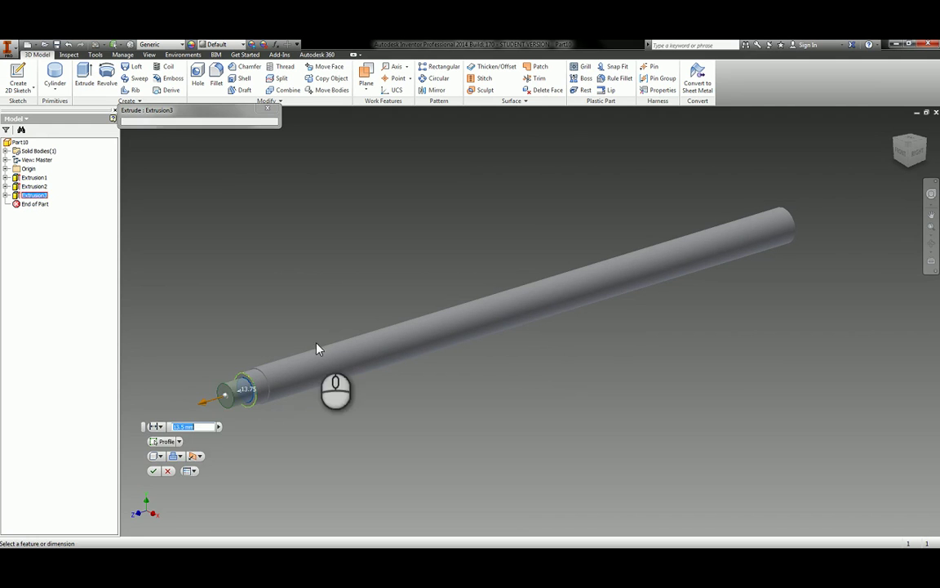
double_click(176, 426)
type("3")
key("Return")
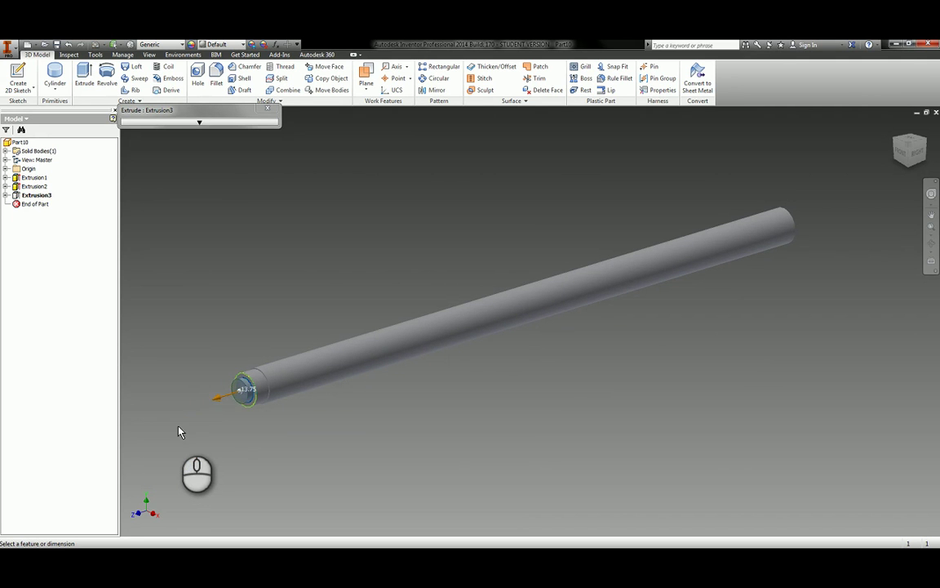
Sketch a 16 mm circle at the centre of the 13.75 mm section's end face and extrude it outward 28 mm
left_click(51, 73)
left_click(237, 390)
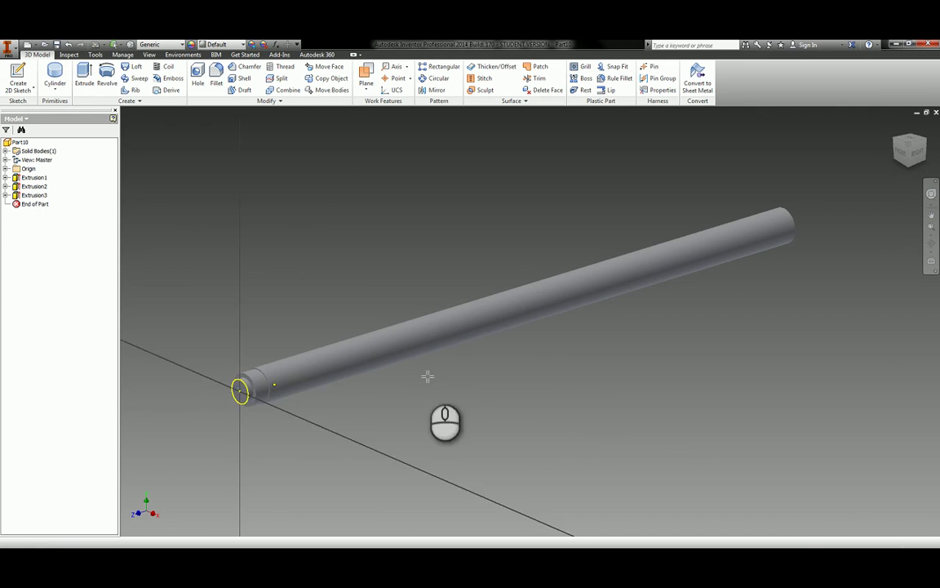
key("c")
left_click(530, 321)
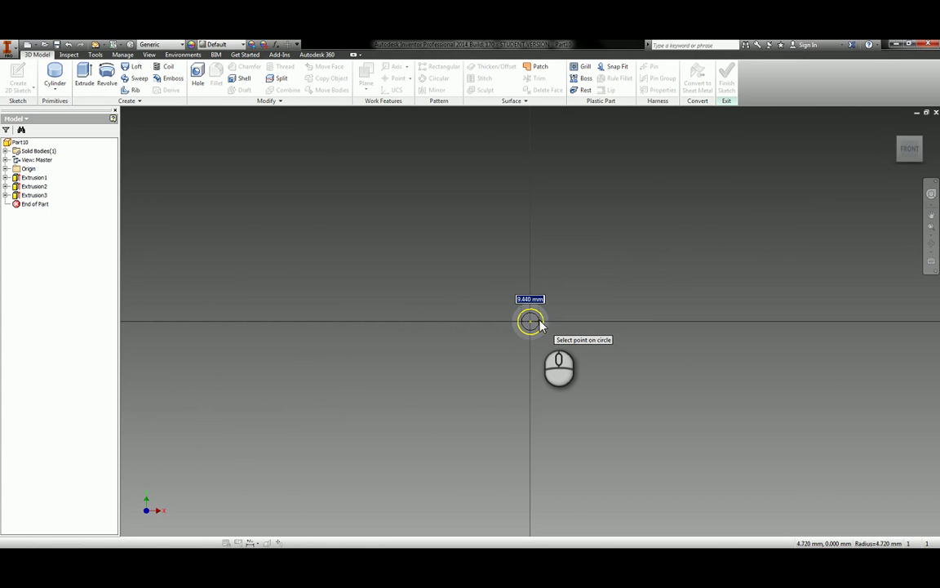
type("10")
key("Return")
key("ctrl+Return")
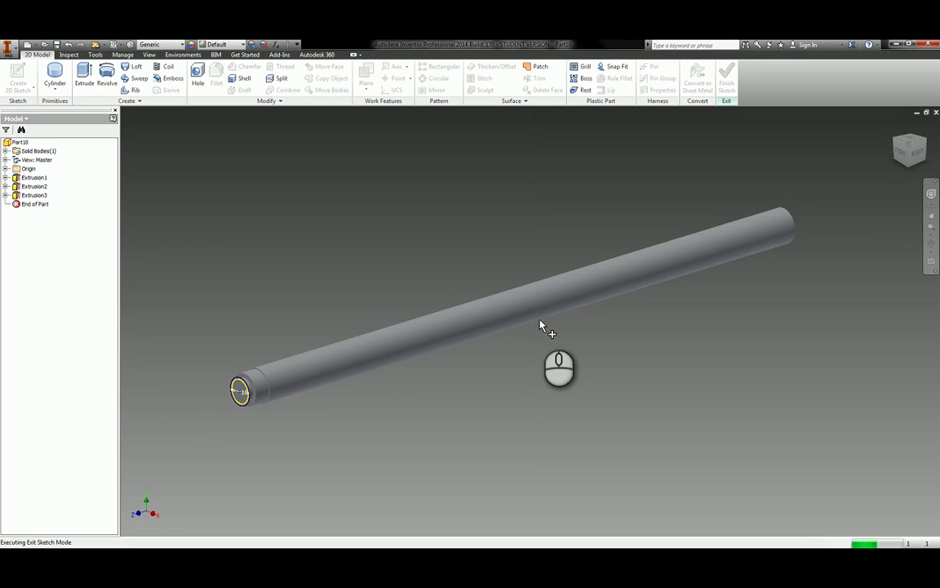
key("e")
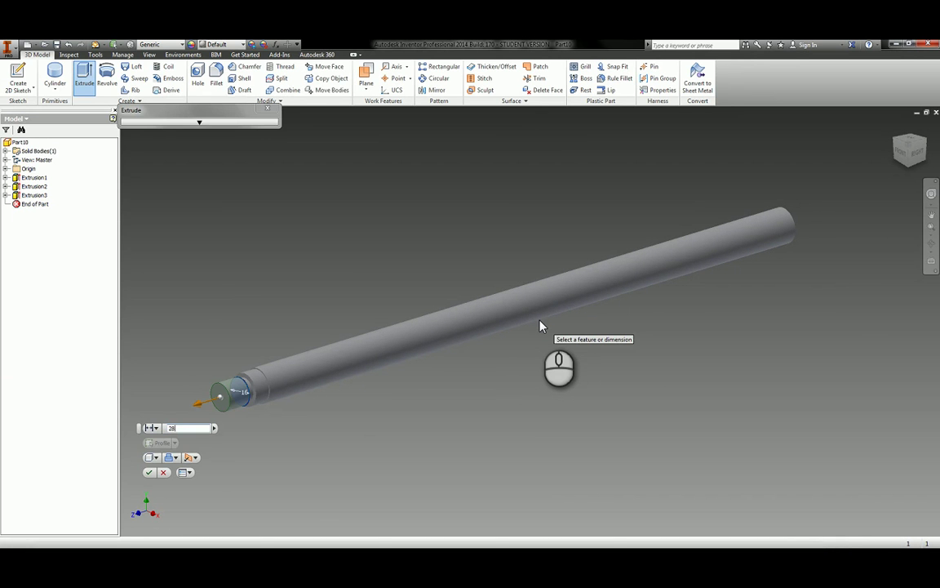
key("Return")
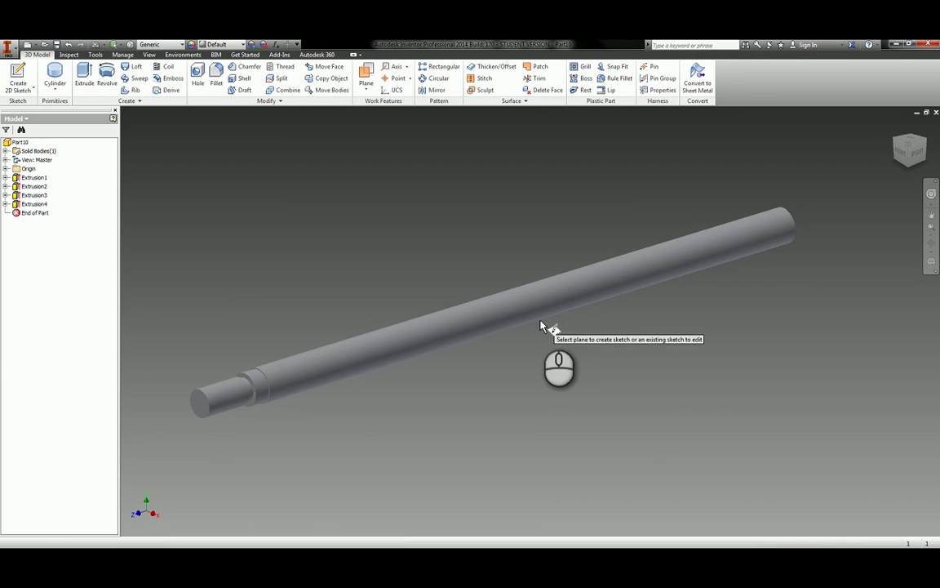
Sketch an 18.45 mm circle at the centre of the rod's plain back end face
middle_click_drag(771, 303, 659, 313, "shift")
key("s")
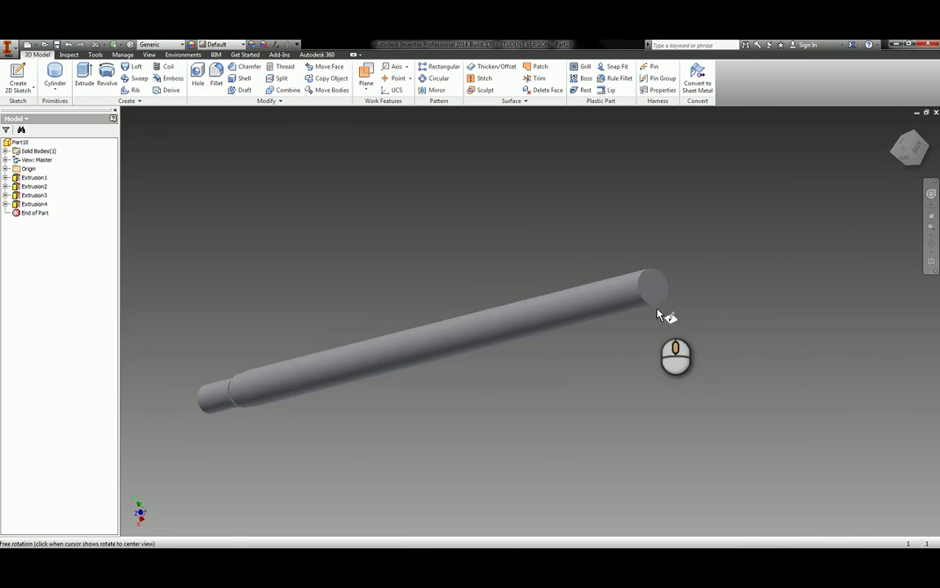
scroll(658, 278, "down", 3)
left_click(656, 265)
key("s")
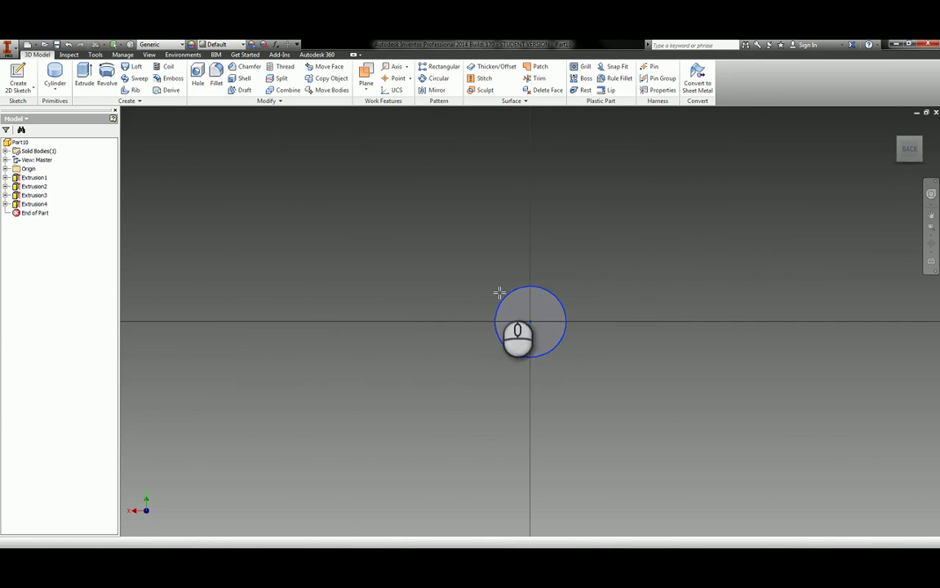
key("c")
left_click(530, 321)
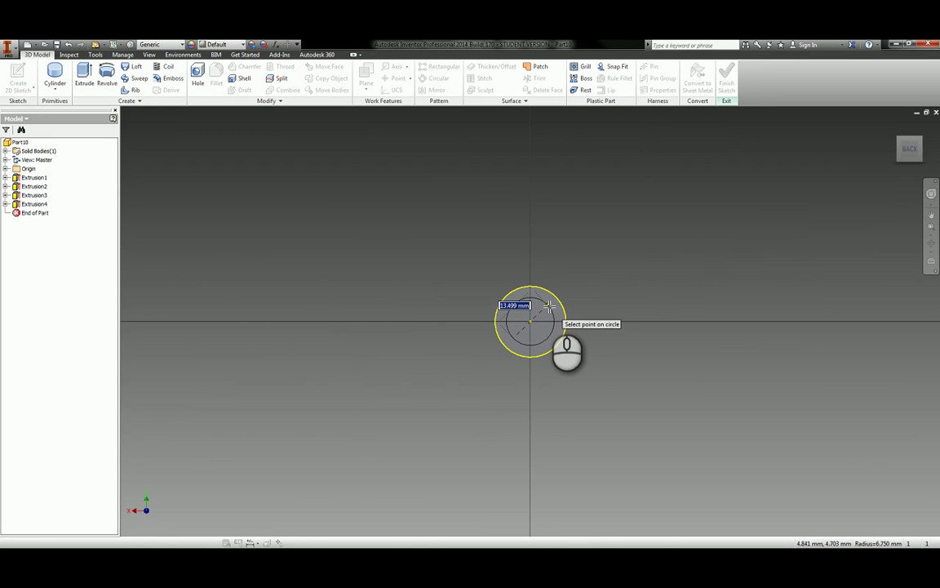
type("18.45")
key("Return")
Extrude the 18.45 mm circle outward from the back end by 412.3-407.3 mm
key("e")
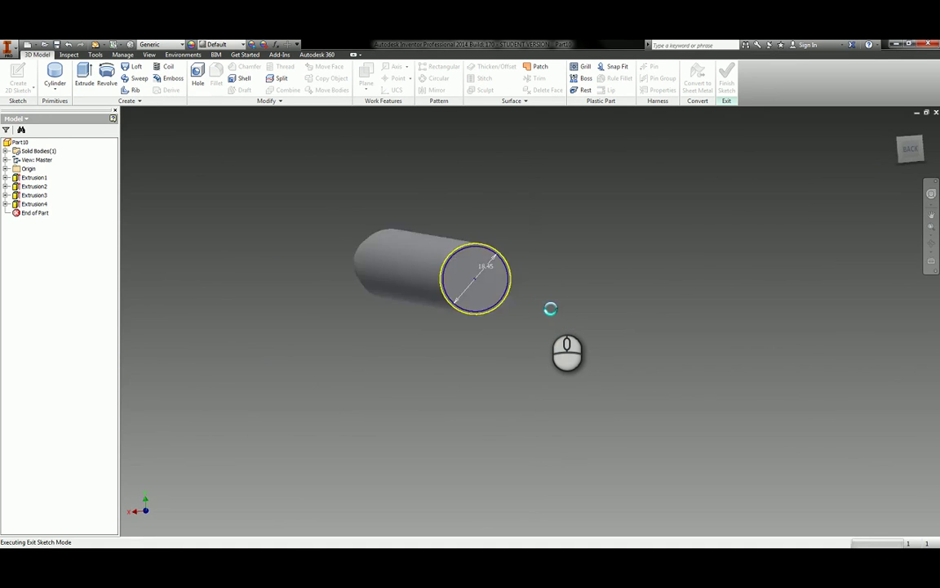
key("e")
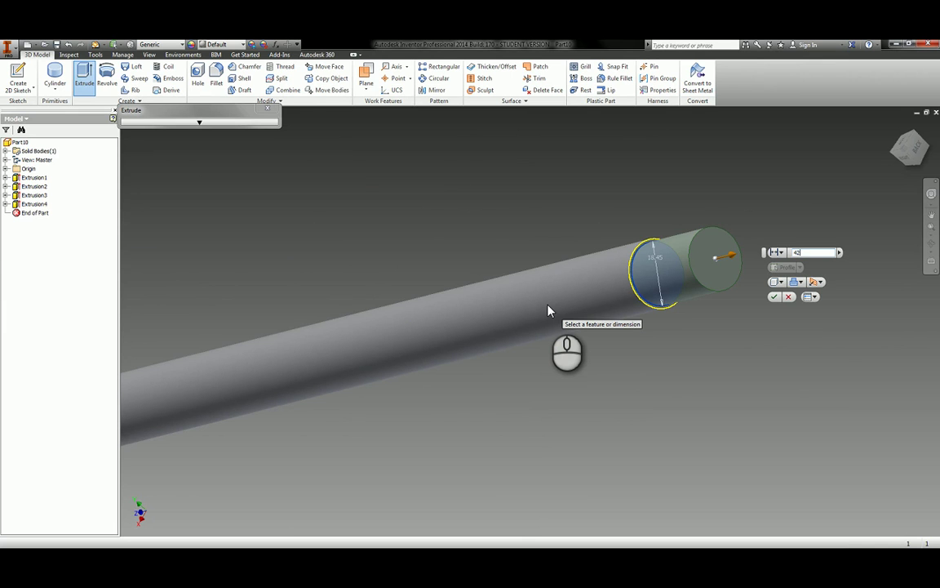
type("421")
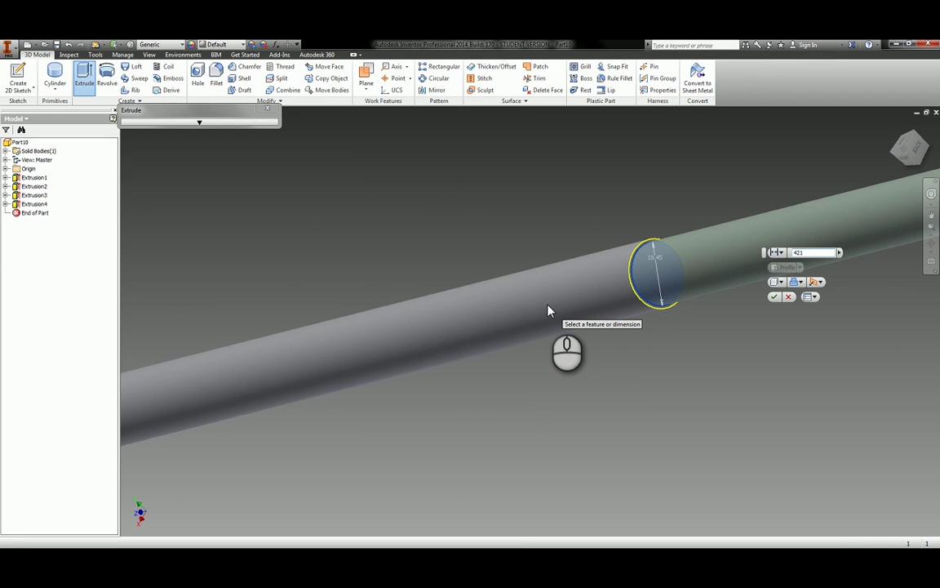
key("BackSpace")
key("BackSpace")
type("12.3-407.36")
key("BackSpace")
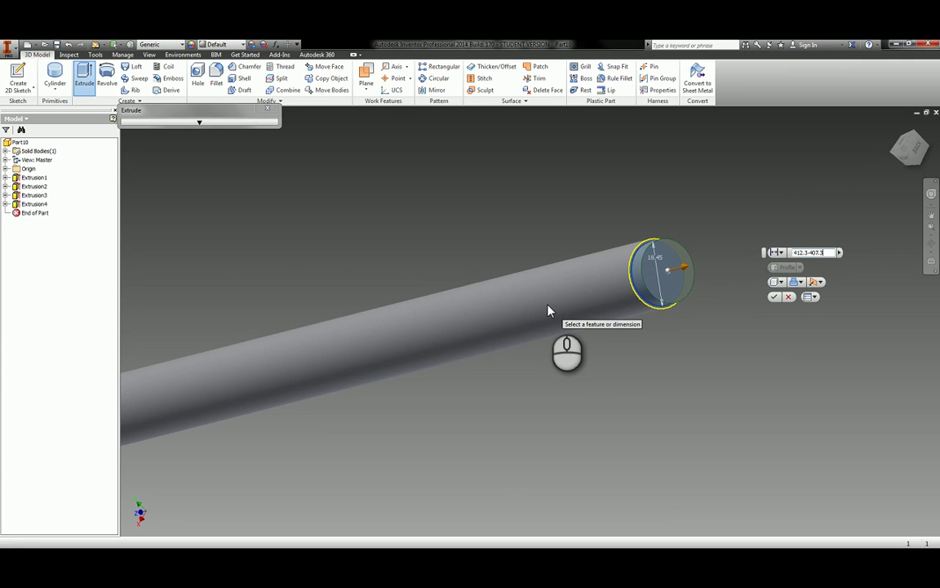
key("Return")
Sketch a 14 mm circle at the centre of the 18.45 mm section's end face and extrude it outward by 429.8-412.3 mm
key("s")
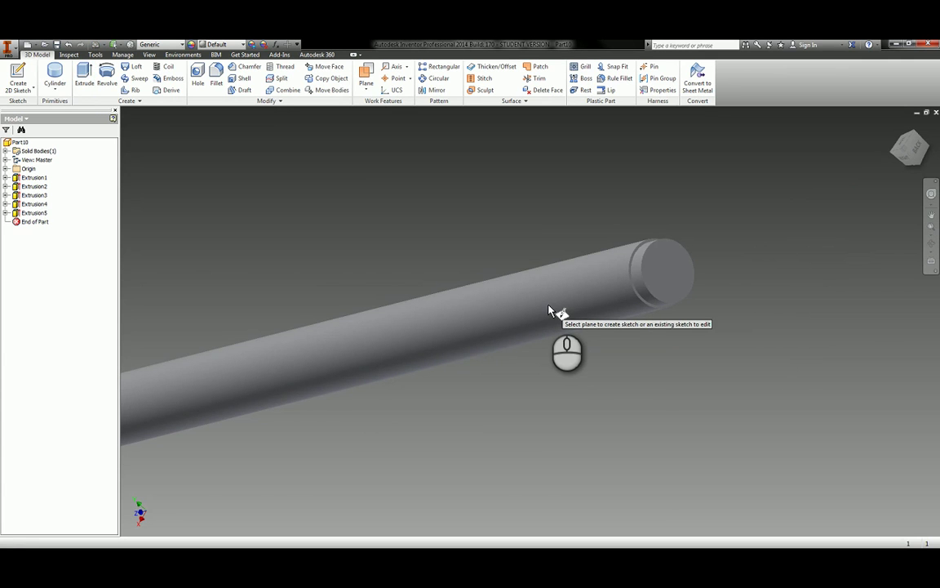
left_click(665, 273)
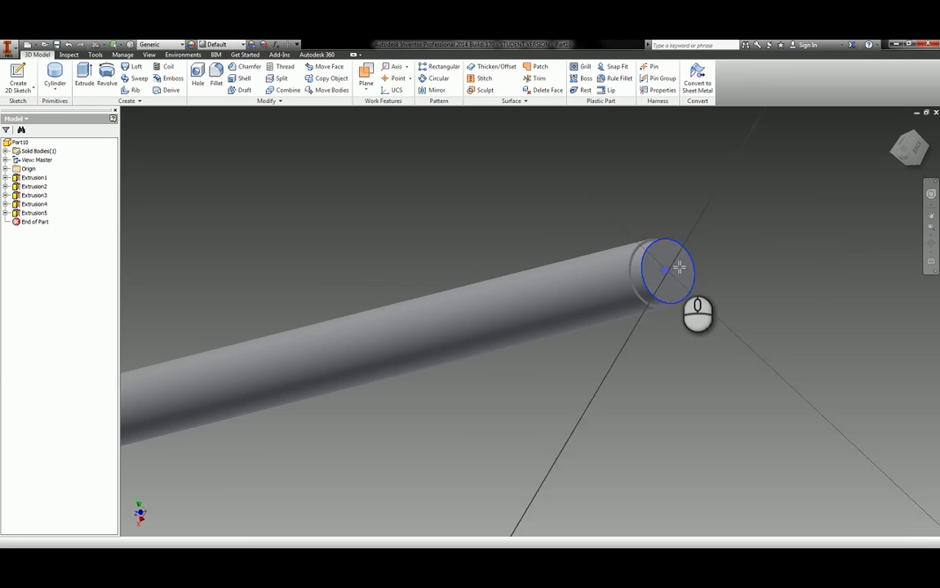
key("c")
left_click(530, 321)
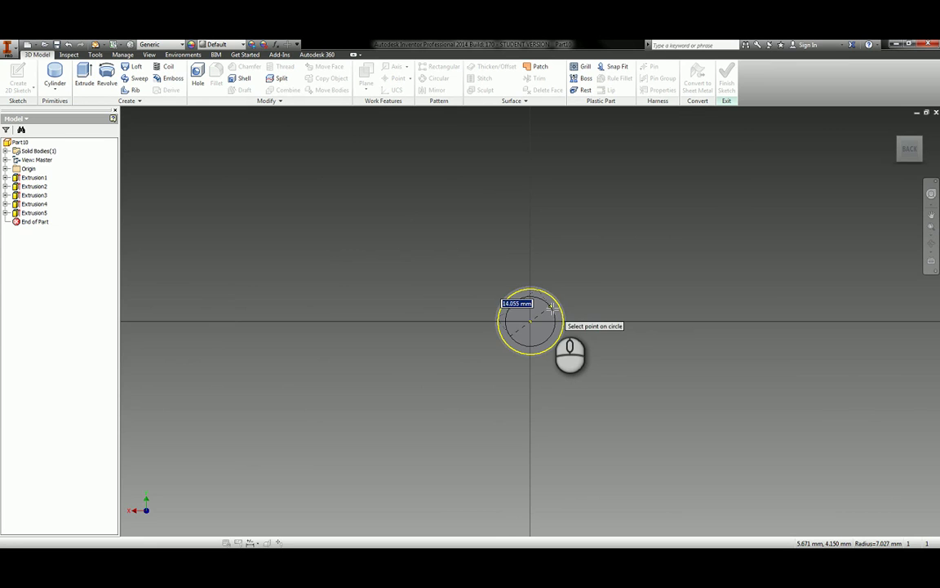
type("14")
key("Return")
key("e")
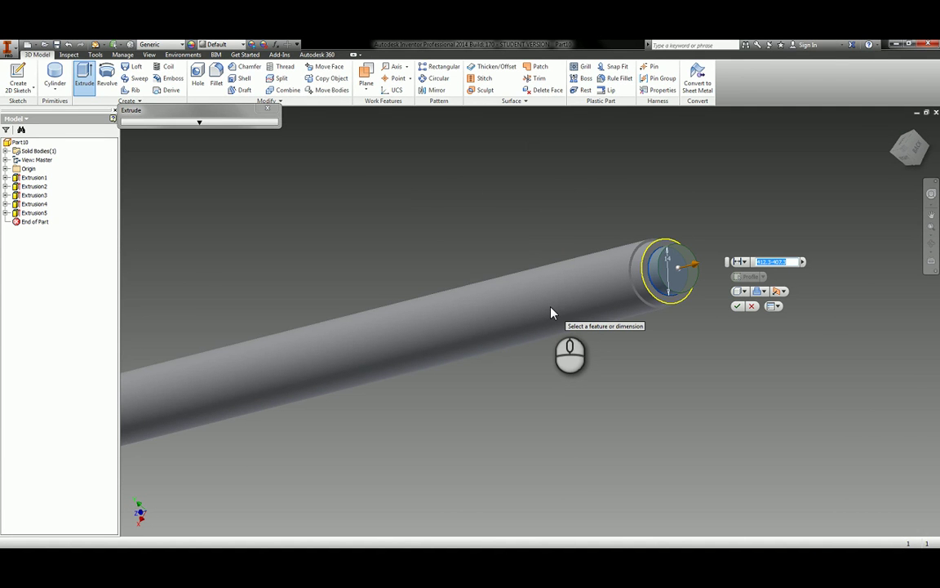
type("429.8-412.3")
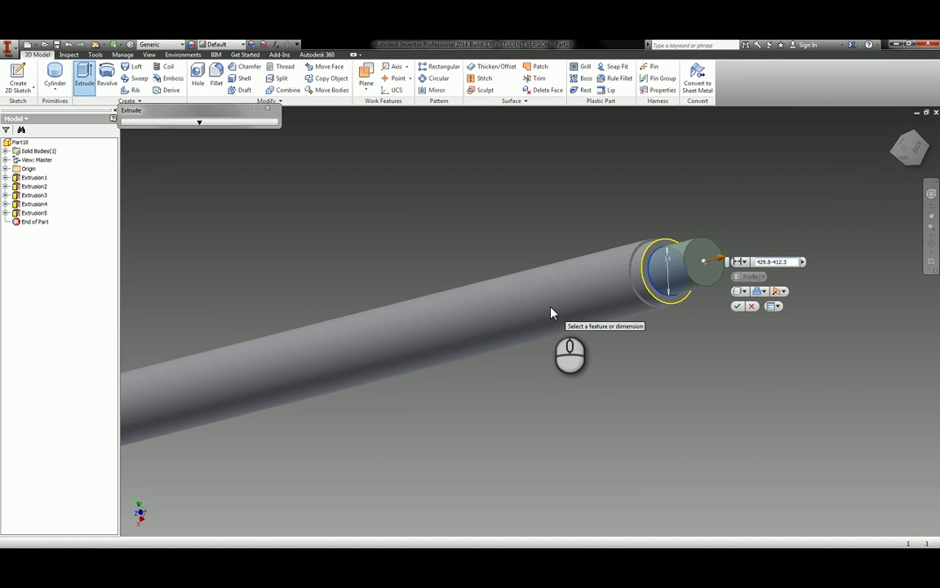
key("Return")
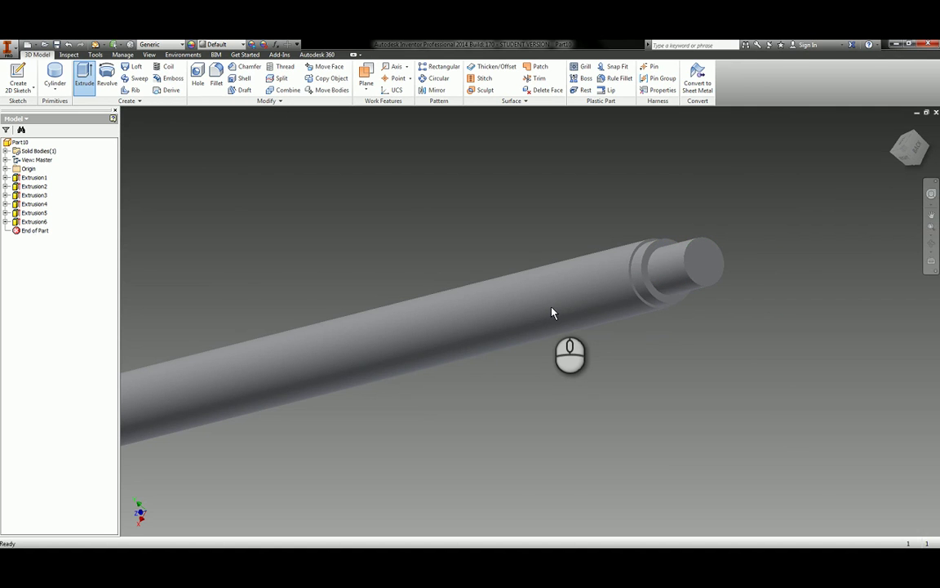
Sketch a 12.35 mm circle at the centre of the 14 mm section's end face and extrude it outward by 433.3-429.8 mm
key("s")
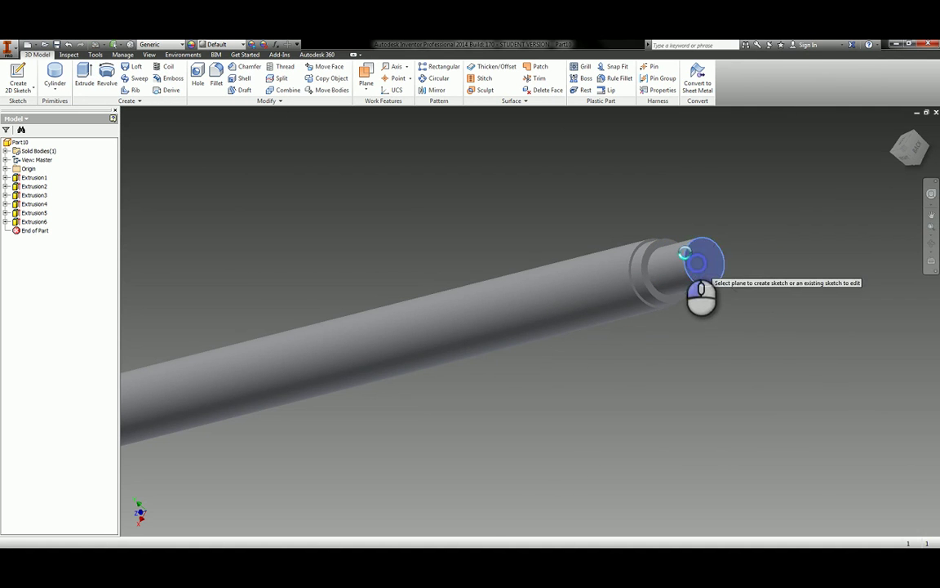
left_click(696, 259)
key("c")
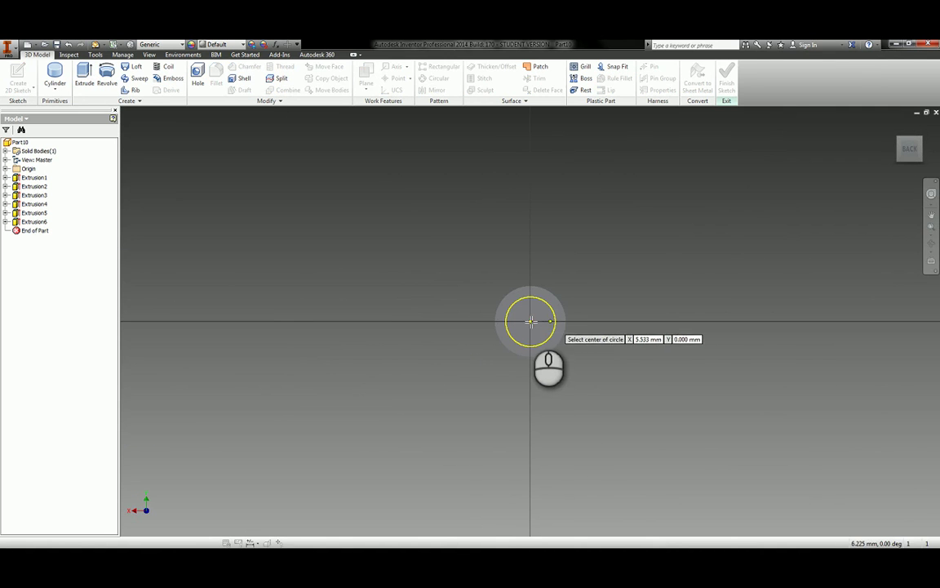
left_click(531, 320)
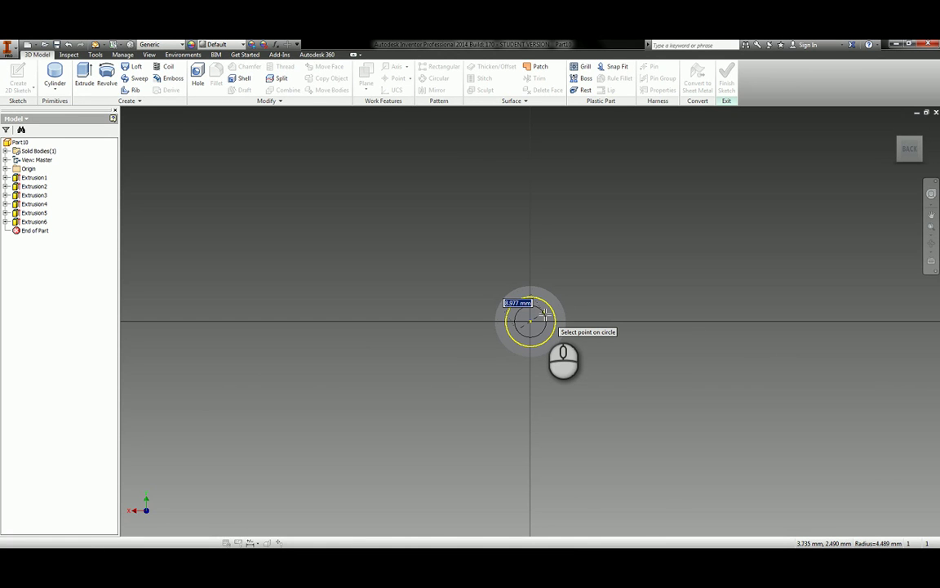
type("12.35")
key("Return")
key("e")
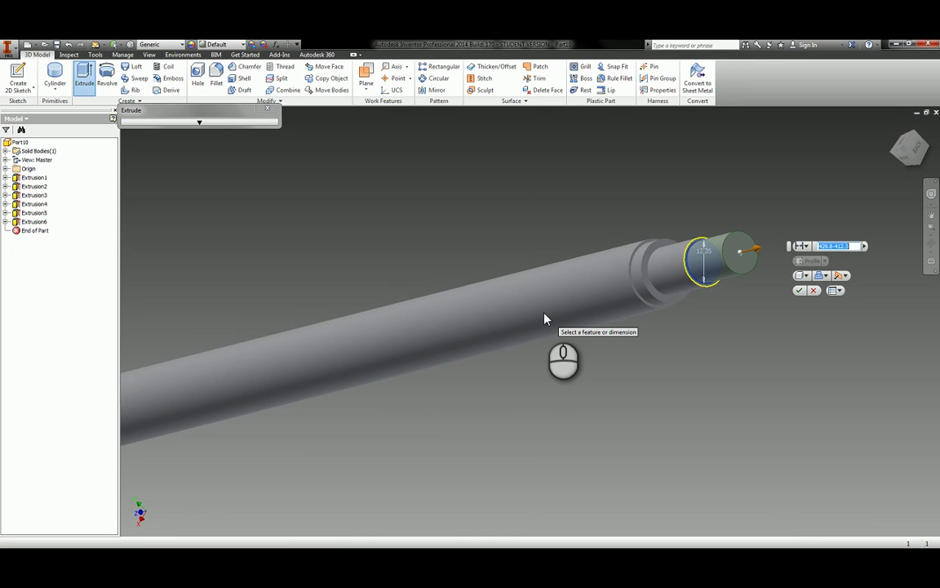
type("433.")
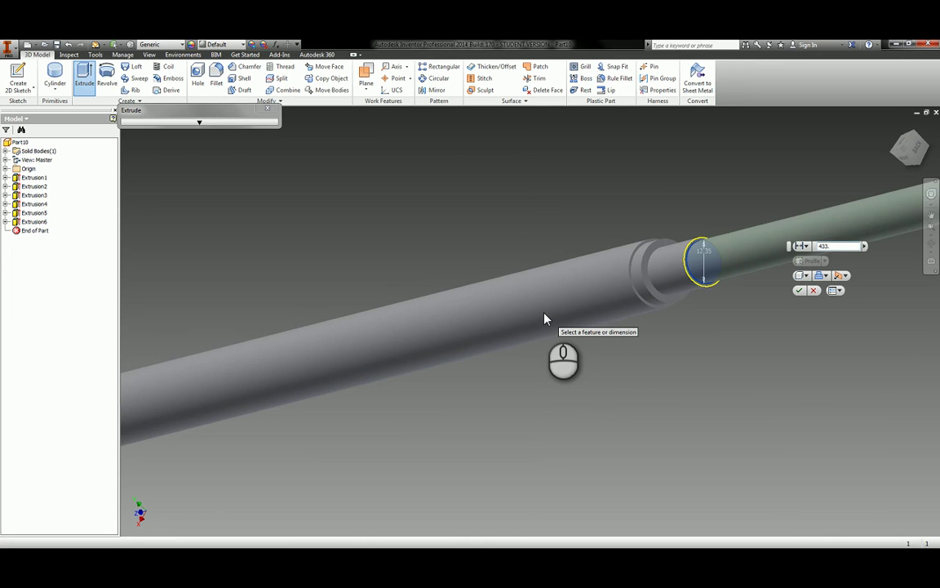
type("3-429.8")
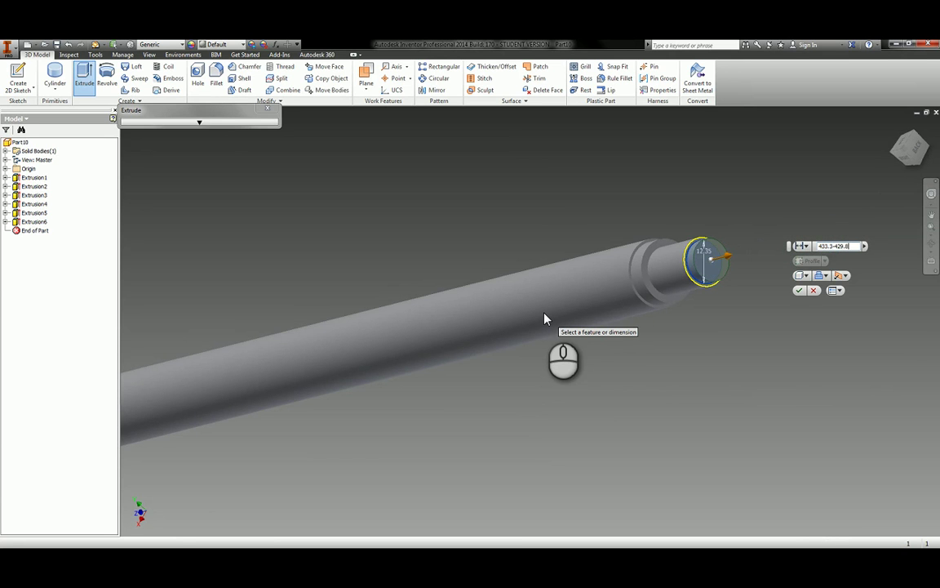
key("Return")
Sketch a 14 mm circle at the centre of the 12.35 mm section's end face and extrude it outward by 449.3-433.3 mm
key("s")
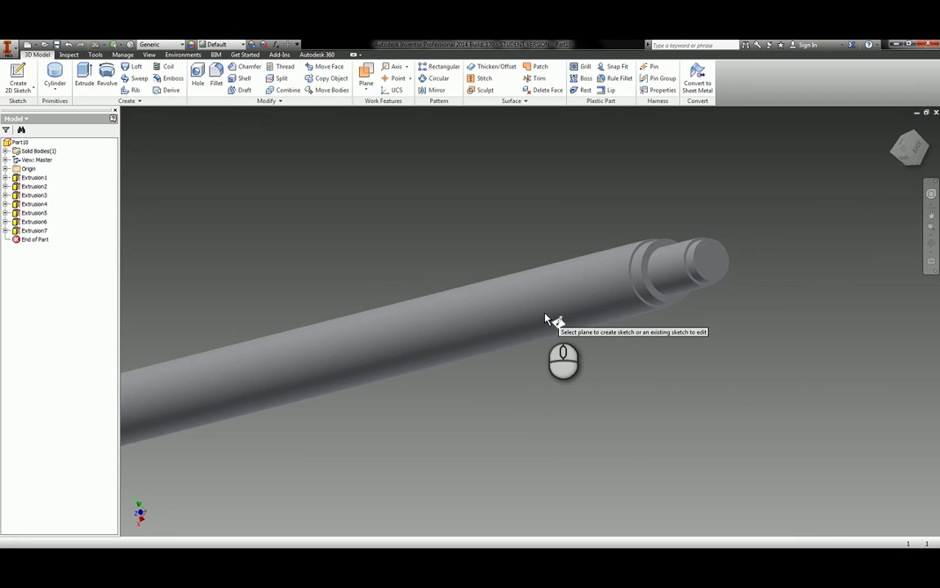
left_click(712, 265)
key("c")
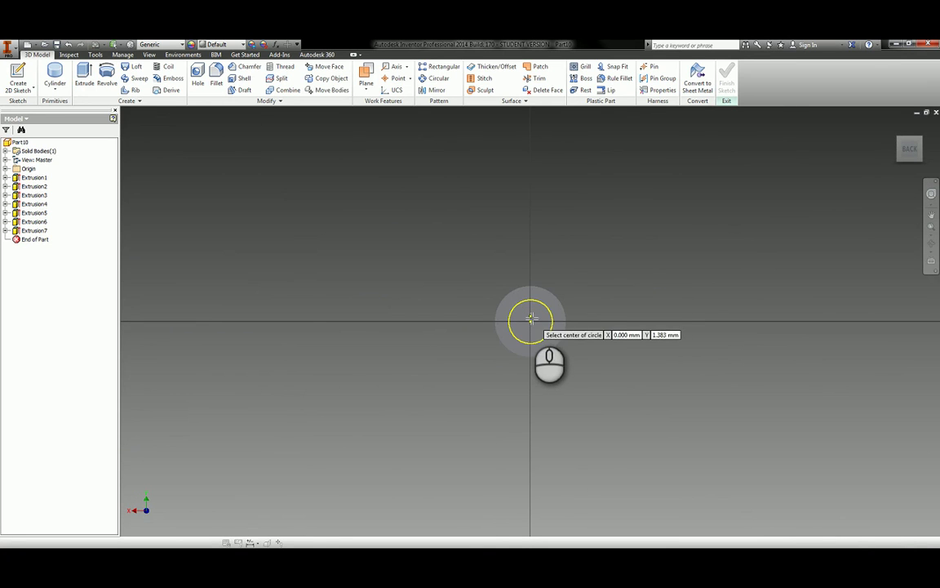
left_click(530, 320)
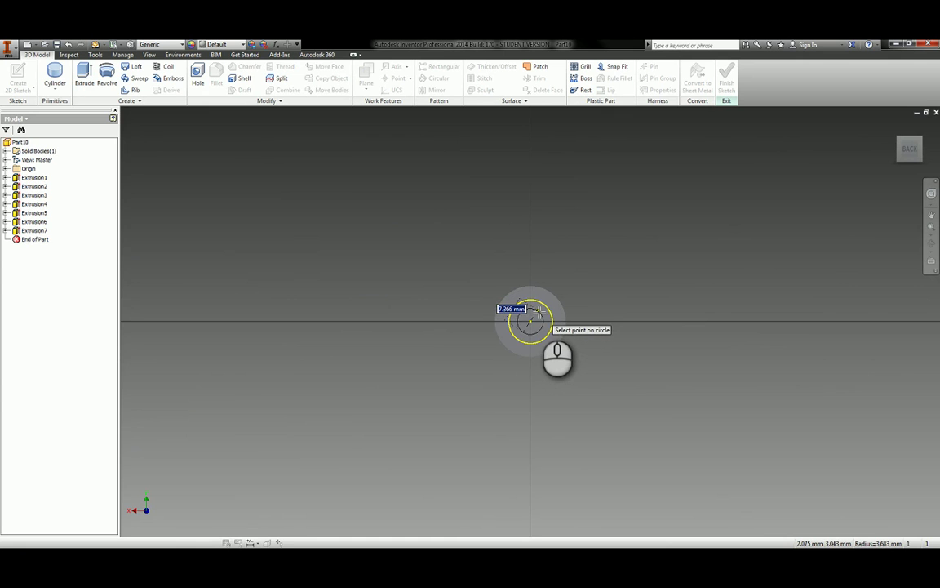
type("14")
key("Return")
key("e")
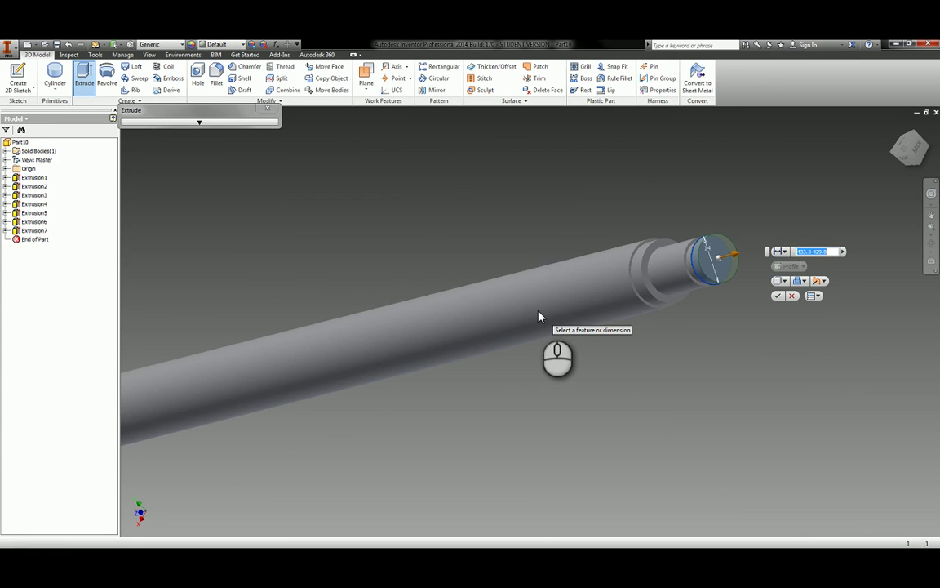
type("449.3-433.3")
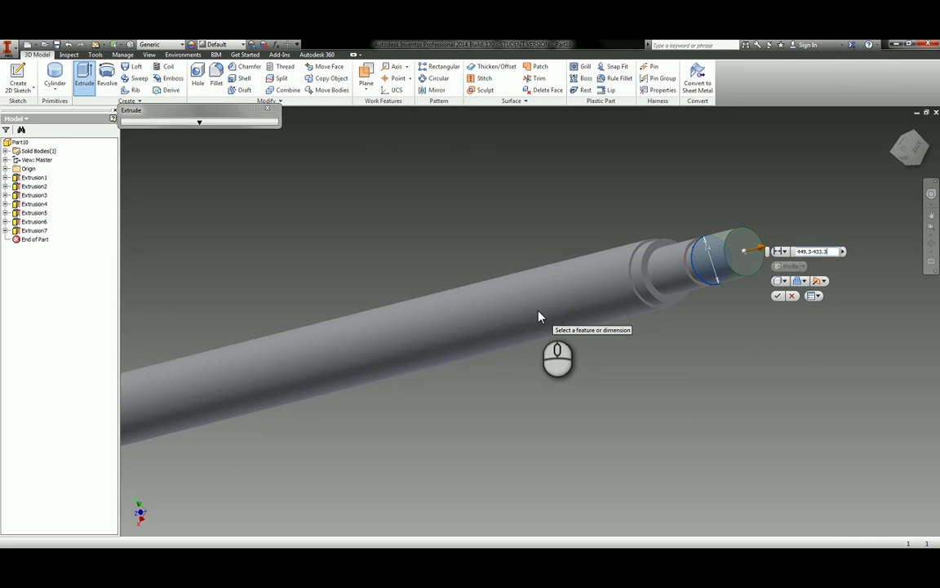
key("Return")
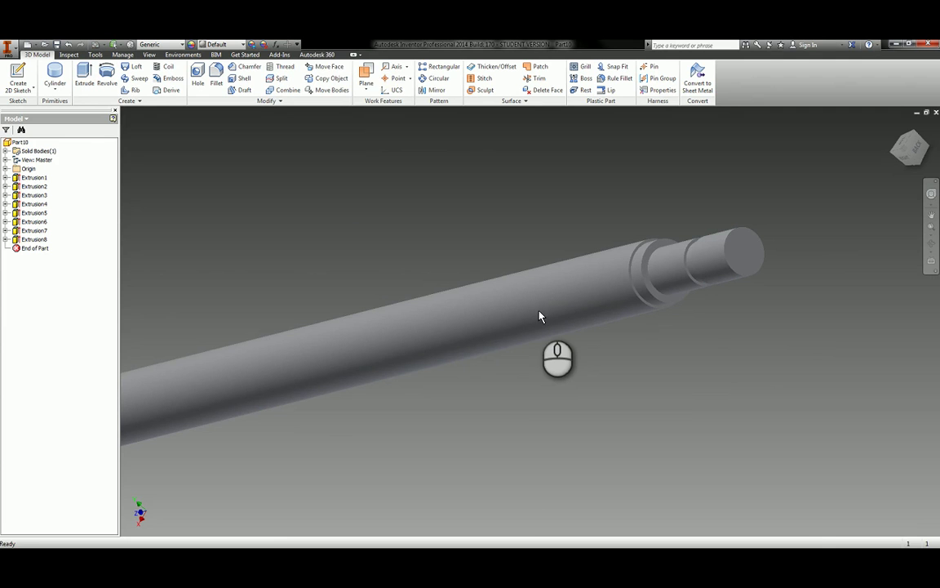
Add a full-length right-hand ISO Metric profile thread, M16x2 class 6g, to the 16 mm end section
left_click(277, 69)
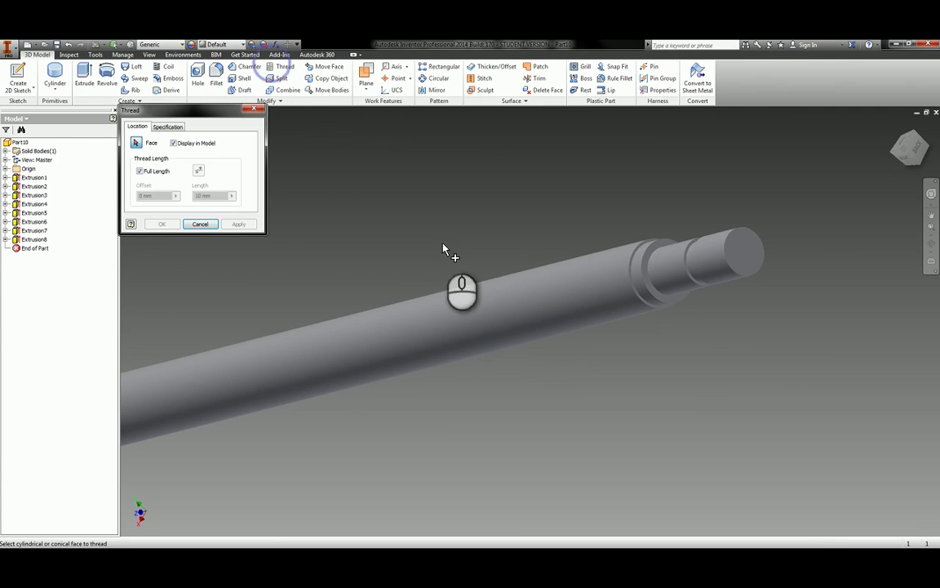
scroll(445, 249, "down", 5)
left_click(165, 125)
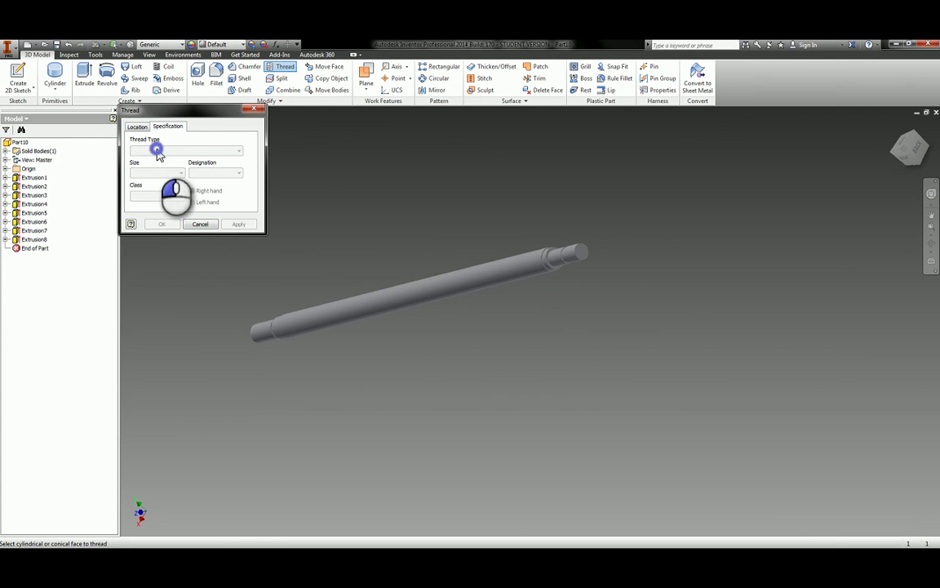
scroll(236, 317, "up", 4)
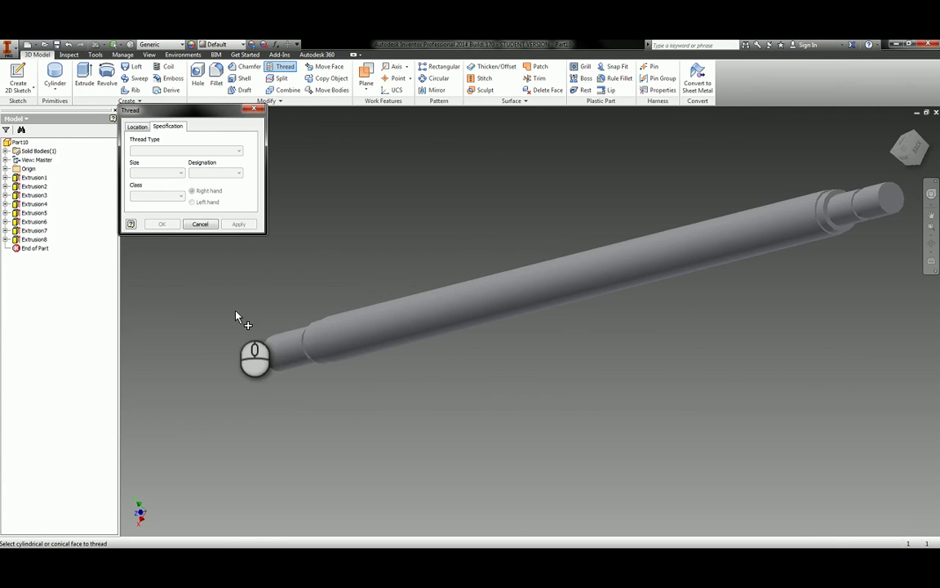
left_click(279, 353)
left_click(167, 152)
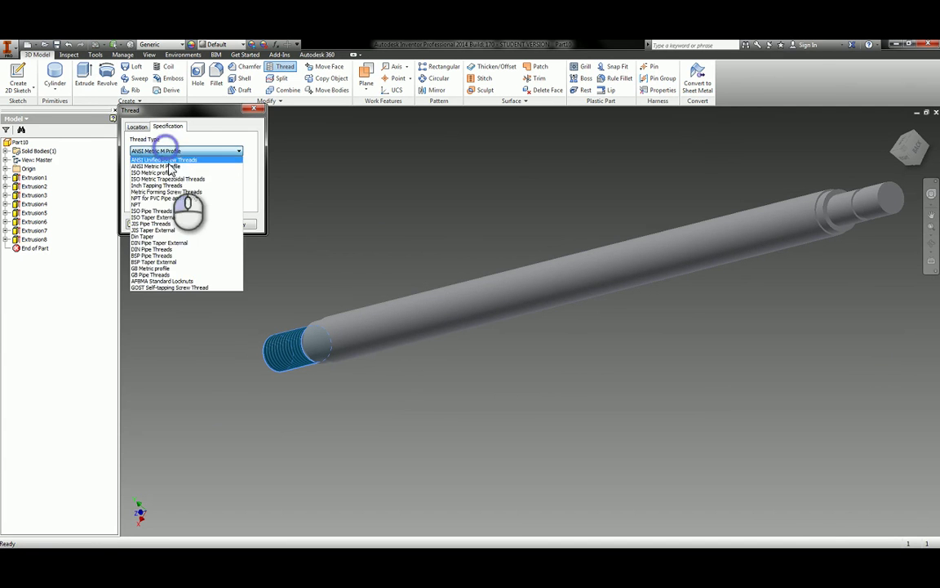
left_click(171, 173)
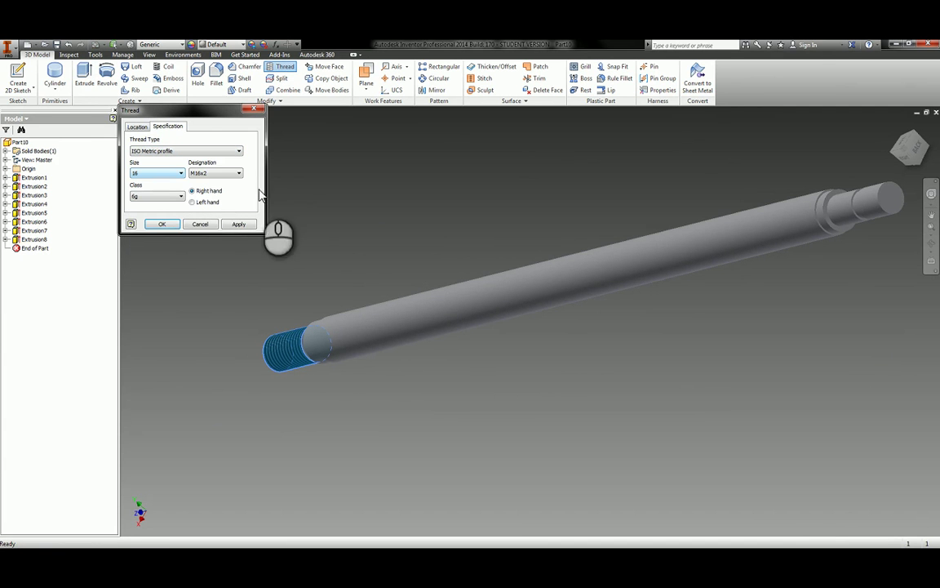
left_click(163, 224)
Add a full-length right-hand ISO Metric profile thread, M14x2 class 6g, to the 14 mm section at the back end
scroll(585, 242, "down", 5)
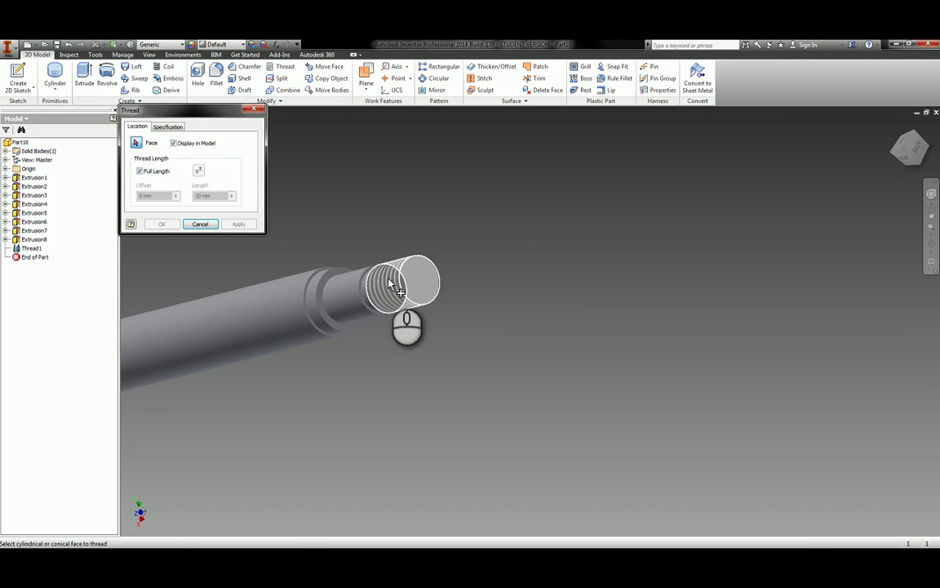
left_click(396, 274)
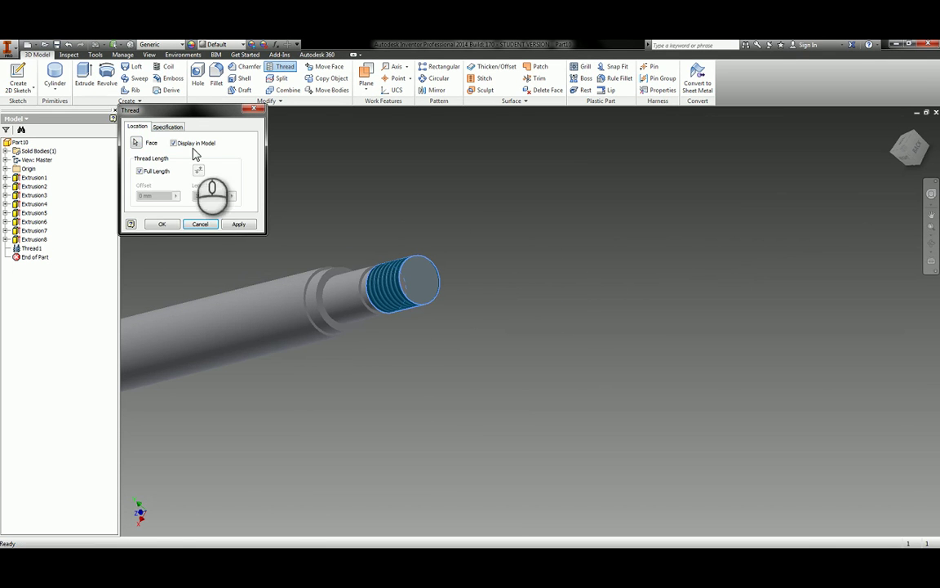
left_click(167, 126)
left_click(164, 151)
left_click(164, 175)
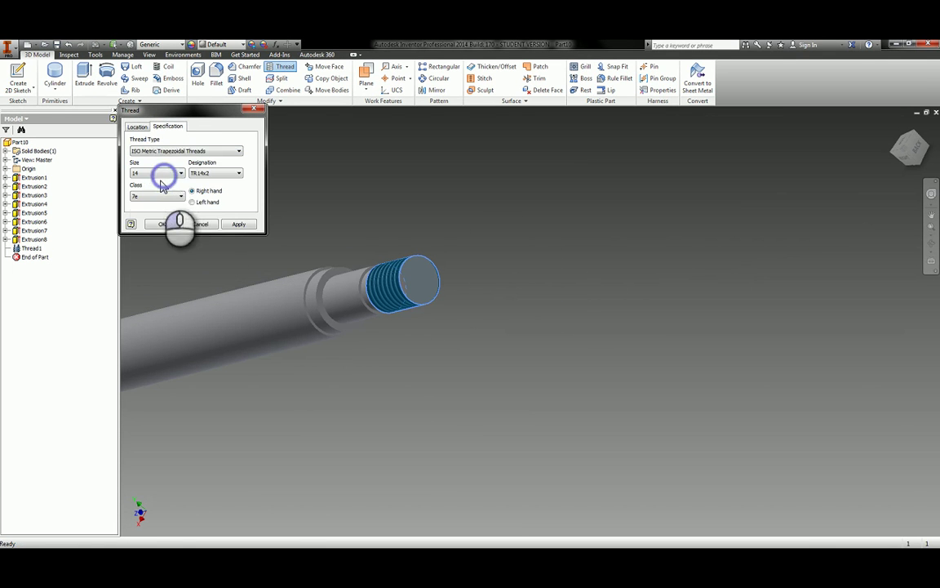
left_click(164, 153)
left_click(163, 167)
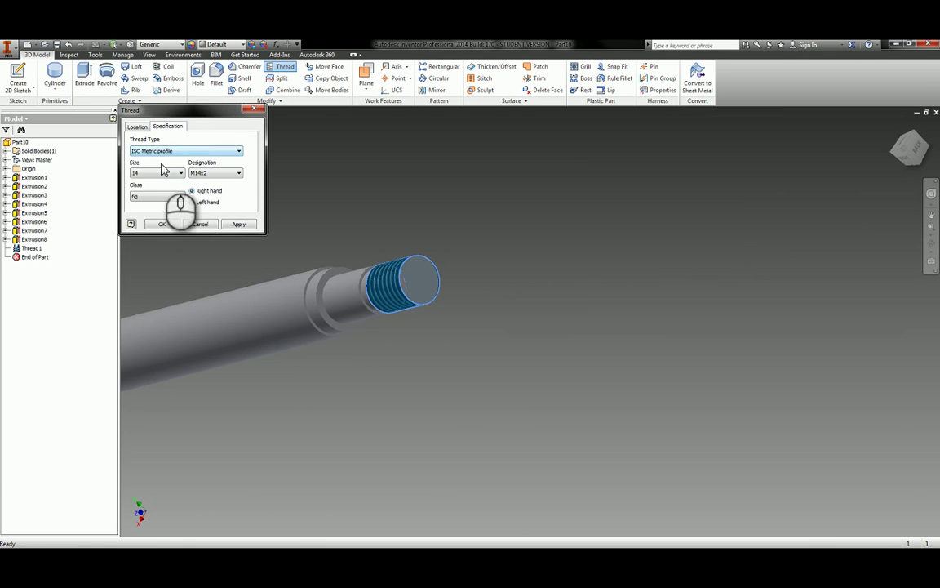
left_click(160, 225)
Start a sketch on the ring-shaped shoulder face around the 13.75 mm neck, with its circular edges projected and the graphics sliced
mouse_move(543, 253)
middle_mouse_down("shift")
mouse_move(545, 279)
mouse_move(256, 268)
mouse_move(360, 282)
mouse_move(351, 304)
mouse_move(604, 300)
mouse_move(563, 285)
mouse_move(539, 253)
middle_mouse_up("shift")
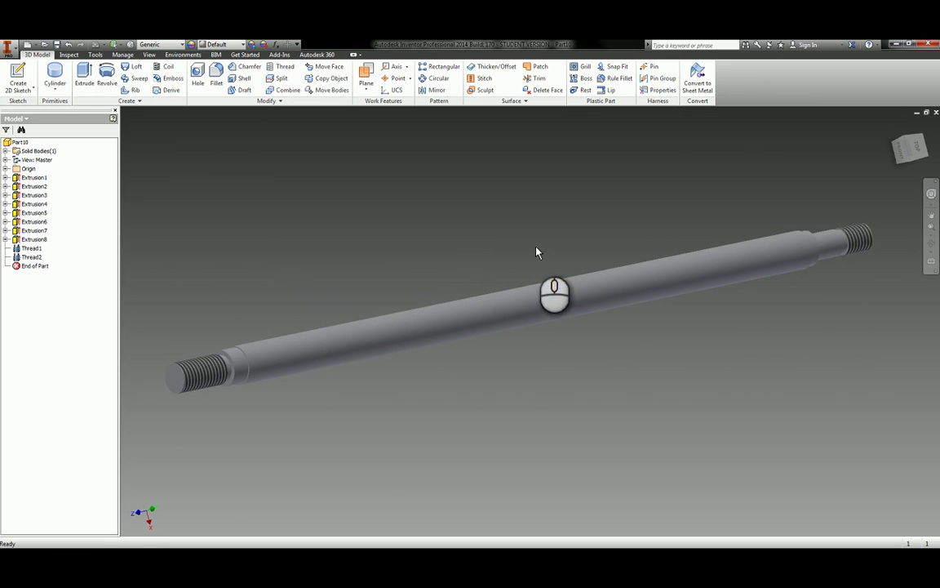
left_click(13, 73)
scroll(231, 359, "up", 4)
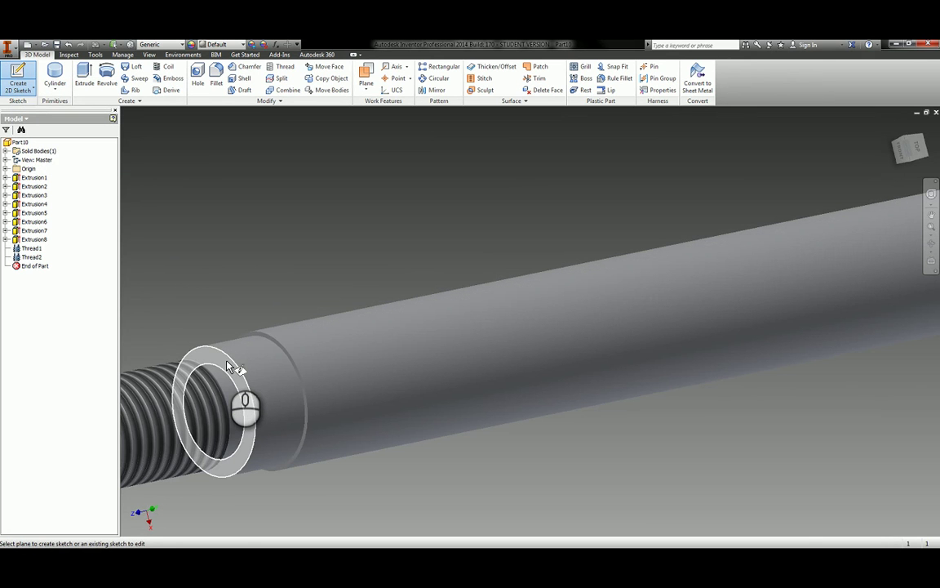
left_click(228, 365)
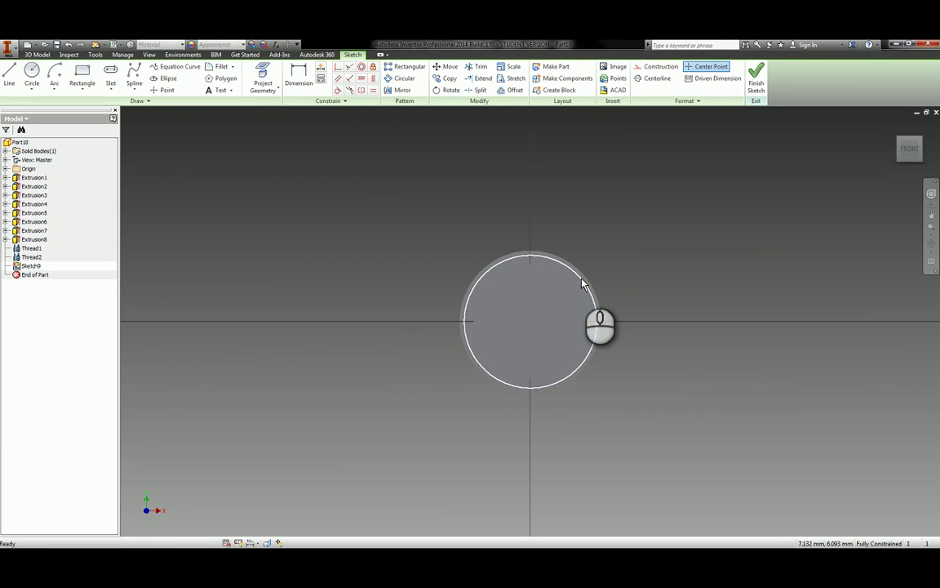
left_click(262, 73)
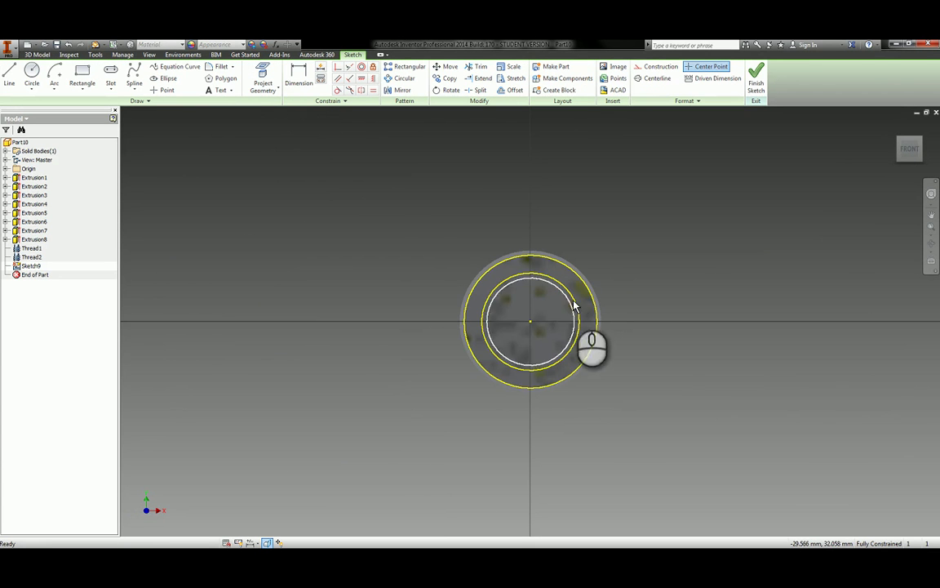
scroll(579, 309, "up", 3)
middle_click_drag(634, 269, 594, 284, "shift")
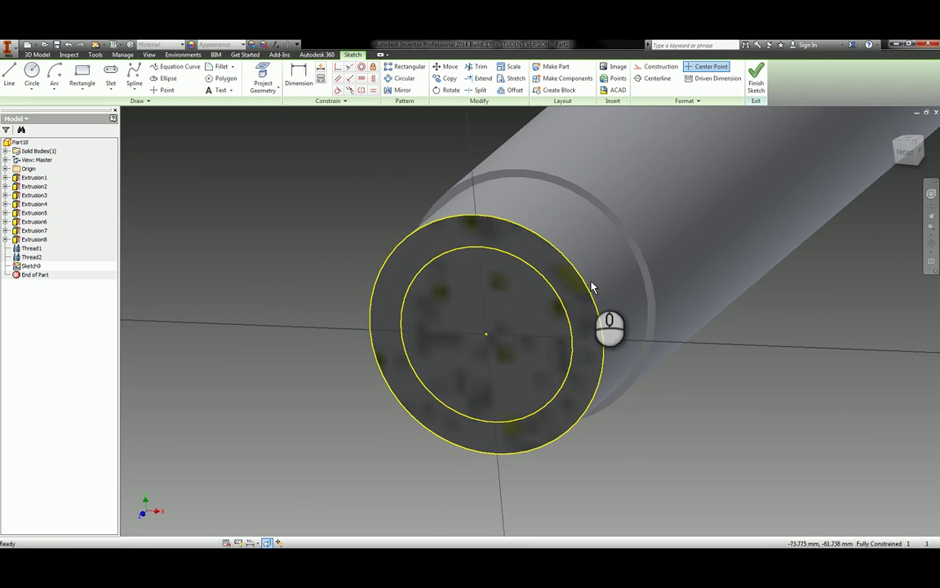
Draw two roughly vertical chord lines across the outer projected circle, one on each side of the inner circle
key("l")
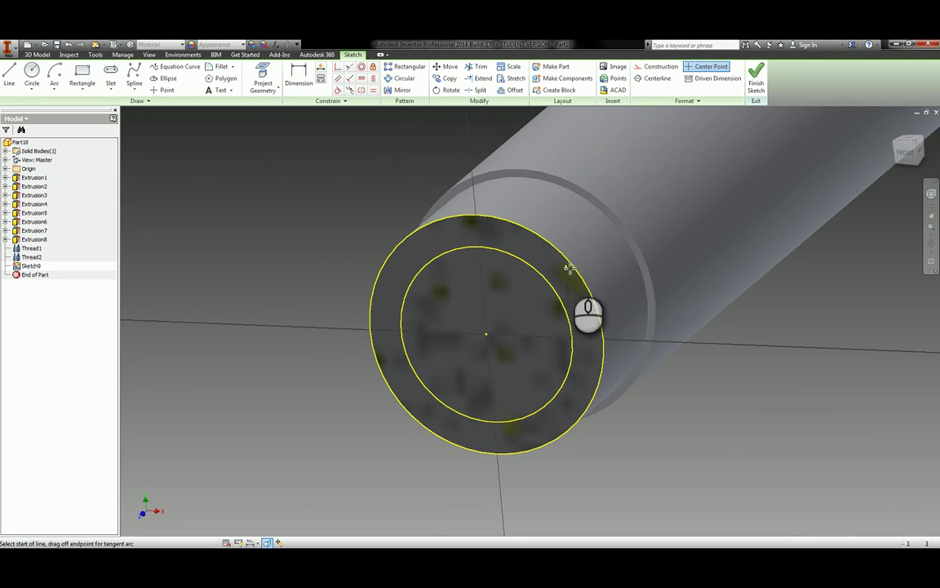
left_click(576, 270)
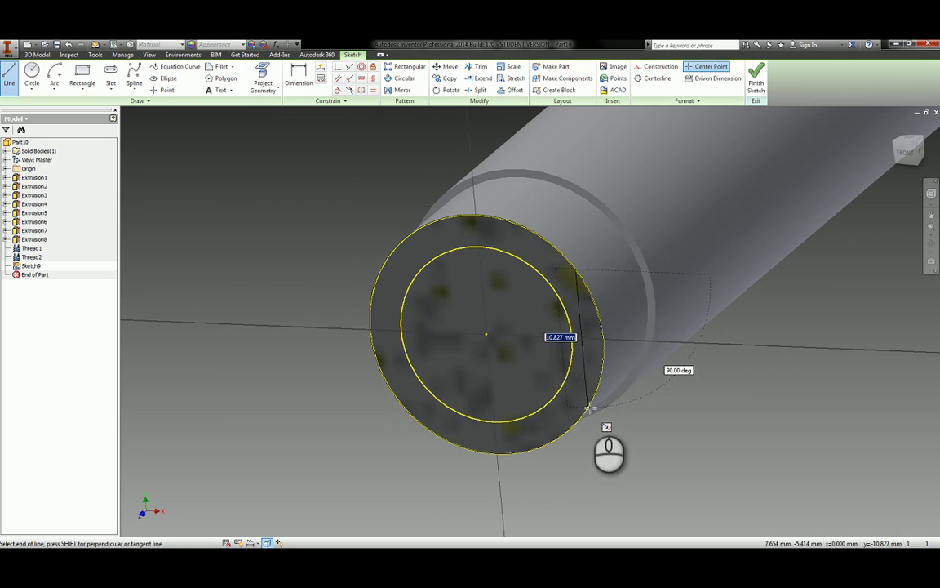
double_click(579, 416)
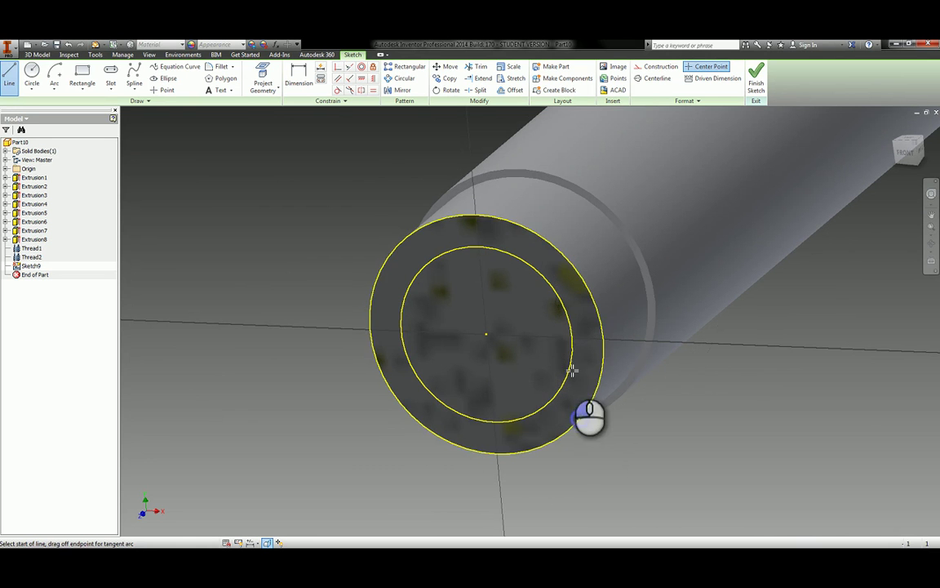
left_click(389, 255)
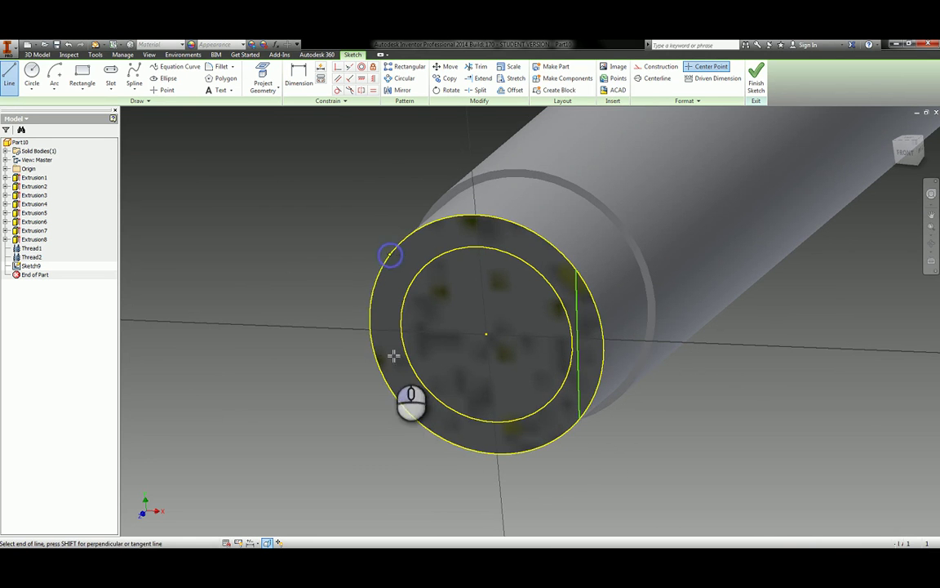
left_click(393, 397)
Constrain both chord lines to be vertical and equal in length
key("i")
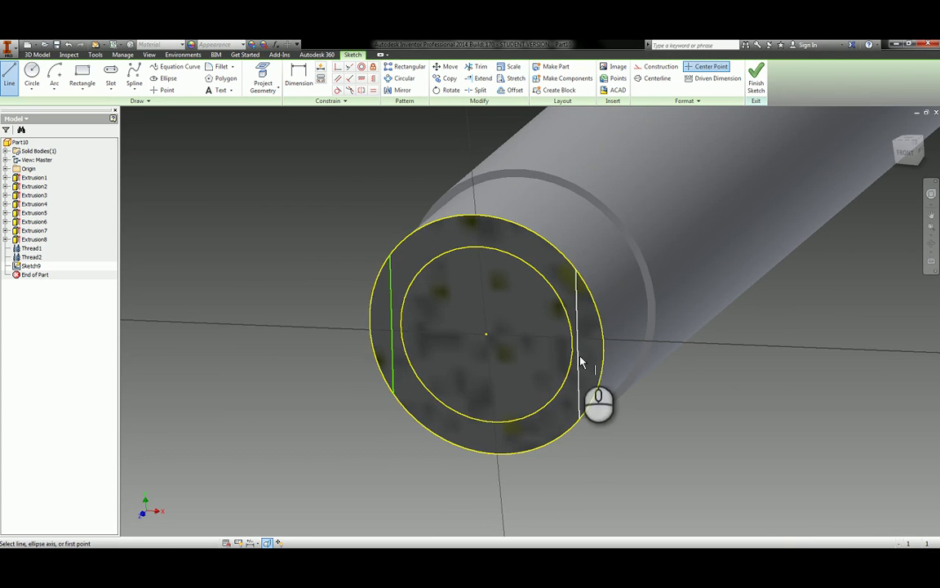
left_click(578, 352)
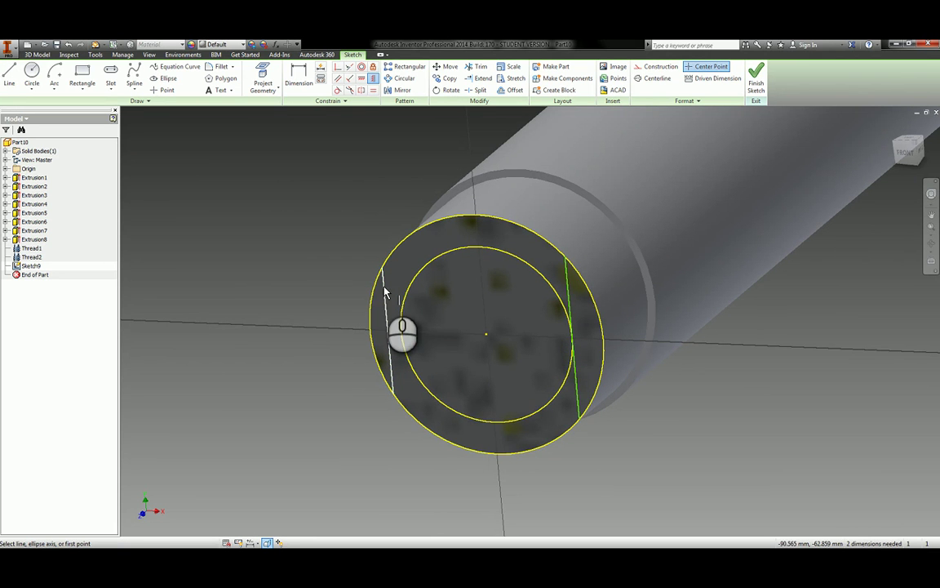
key("=")
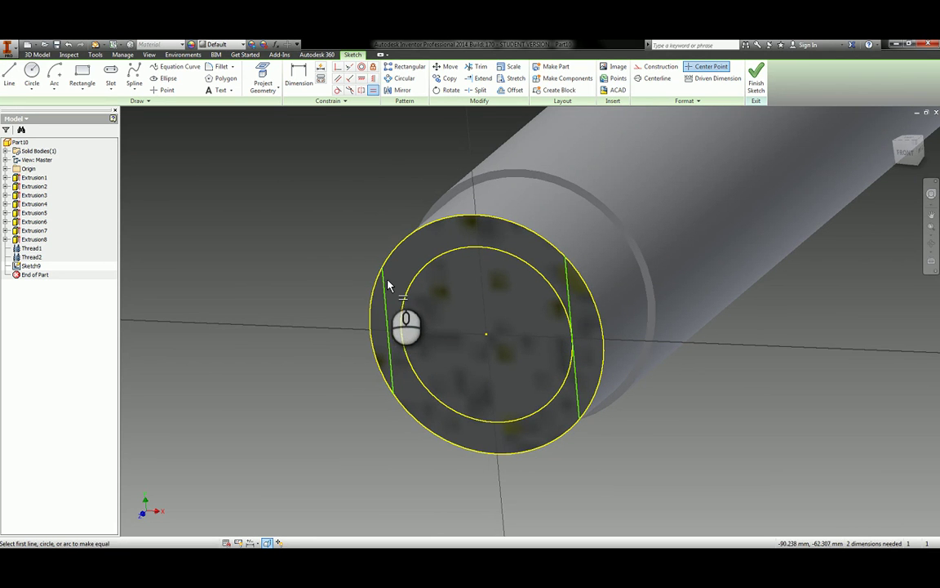
left_click(387, 281)
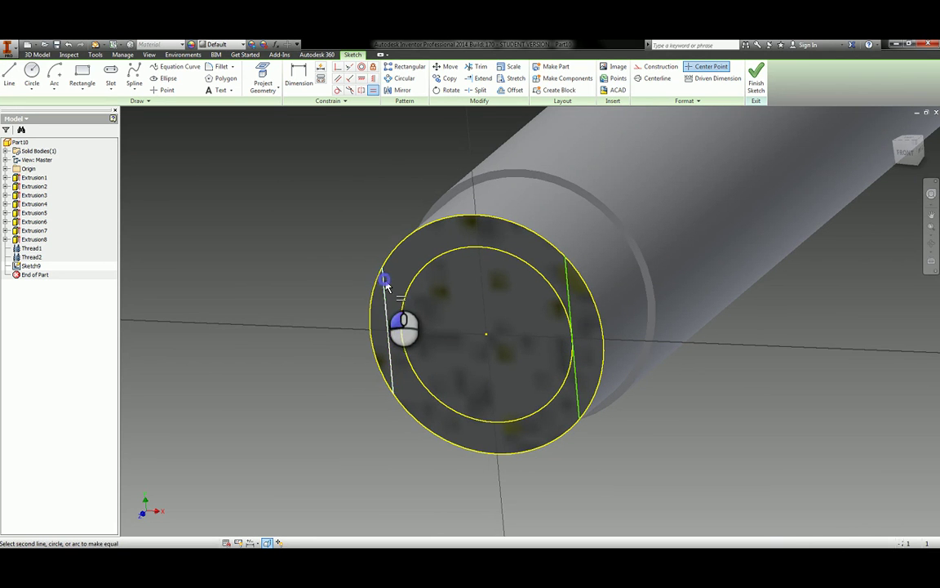
left_click(569, 277)
Dimension the distance between the two vertical chord lines as 16.86 mm
key("d")
left_click(571, 279)
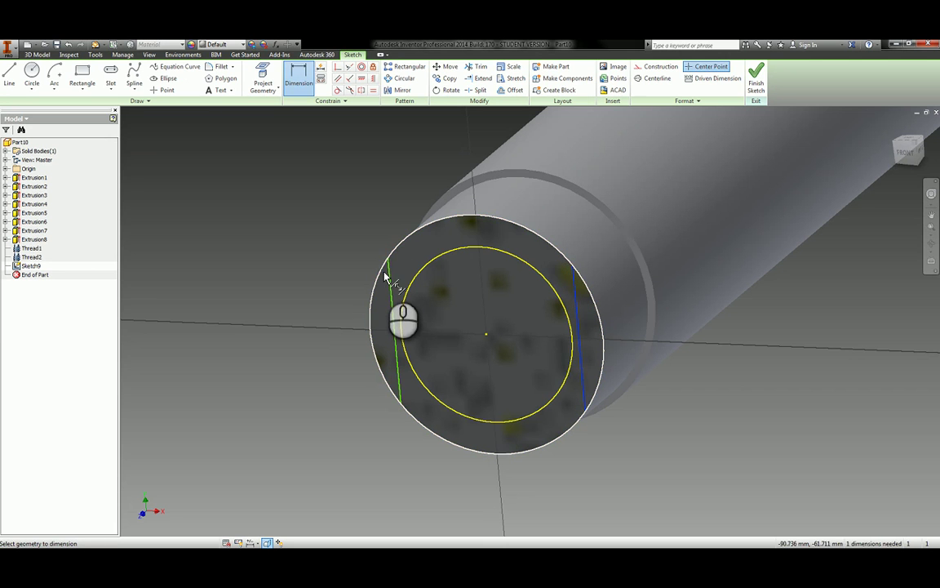
left_click(389, 261)
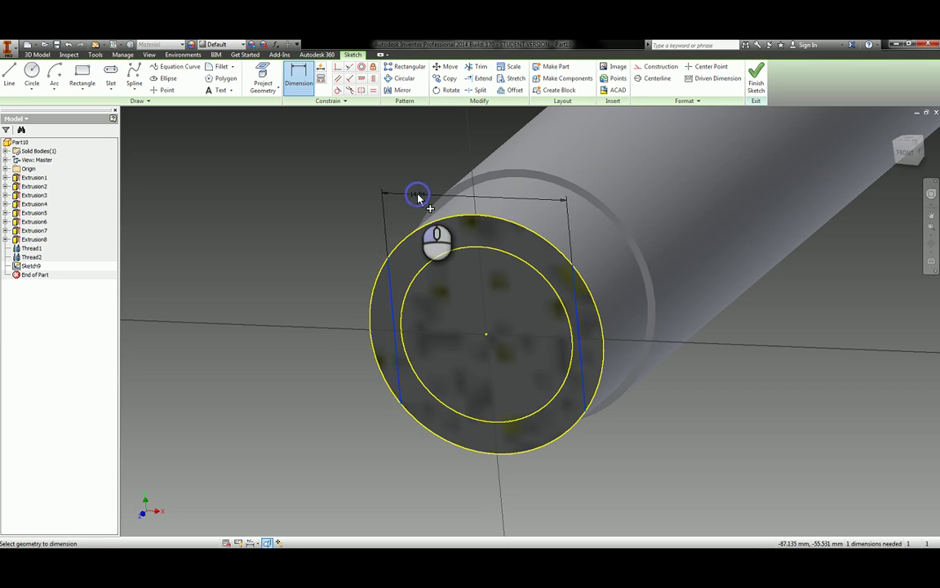
left_click(417, 197)
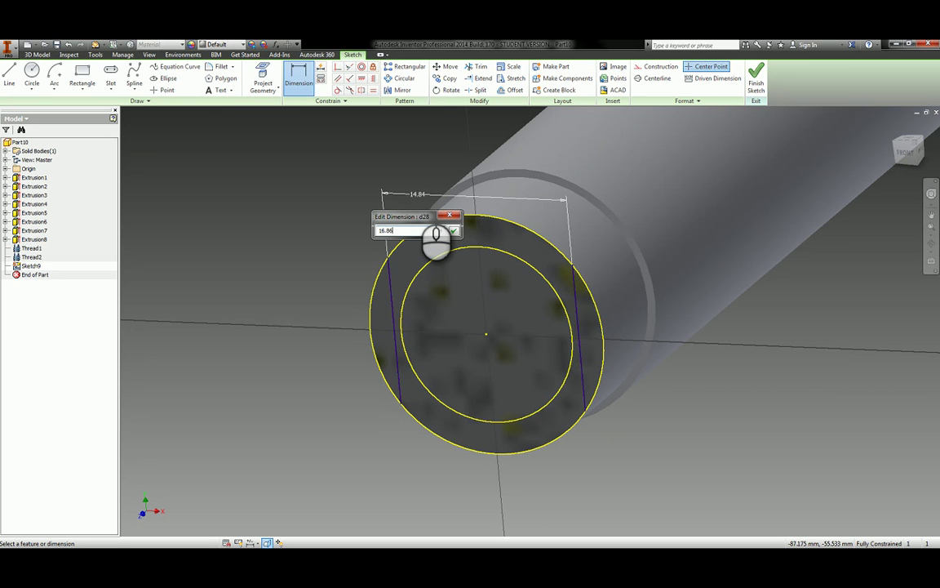
key("Return")
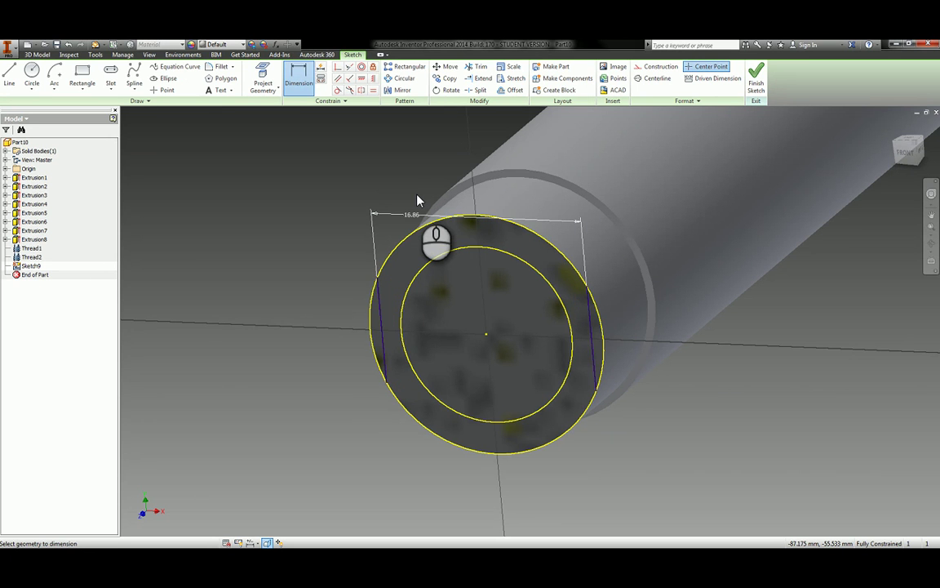
Cut-extrude the two outer segments beyond the chord lines 8 mm into the shoulder to form the flats
key("e")
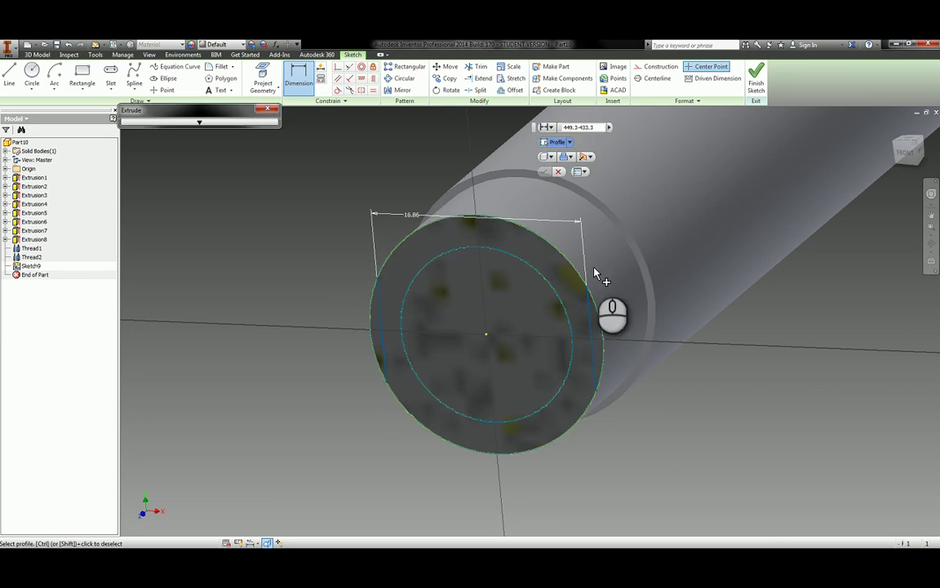
left_click(598, 329)
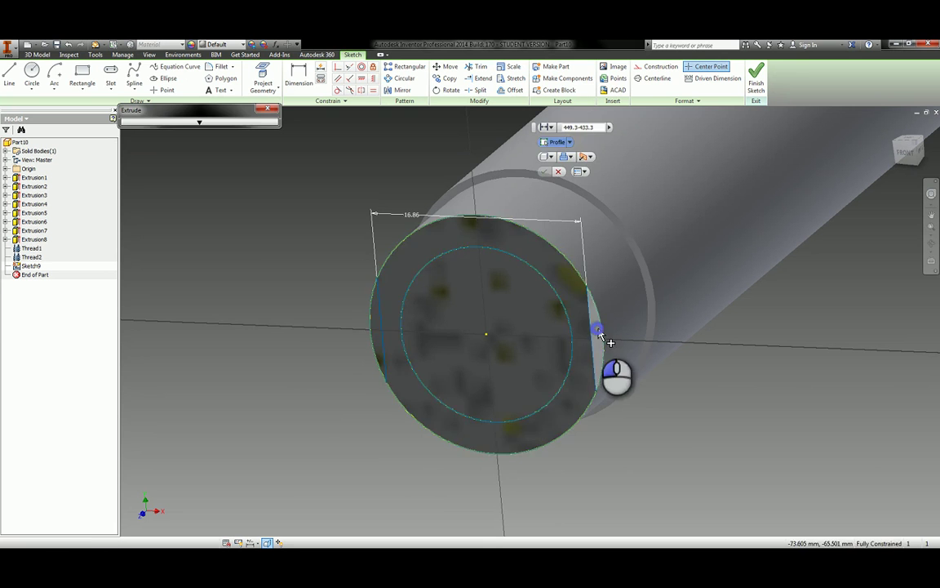
left_click(374, 331)
left_click(450, 508)
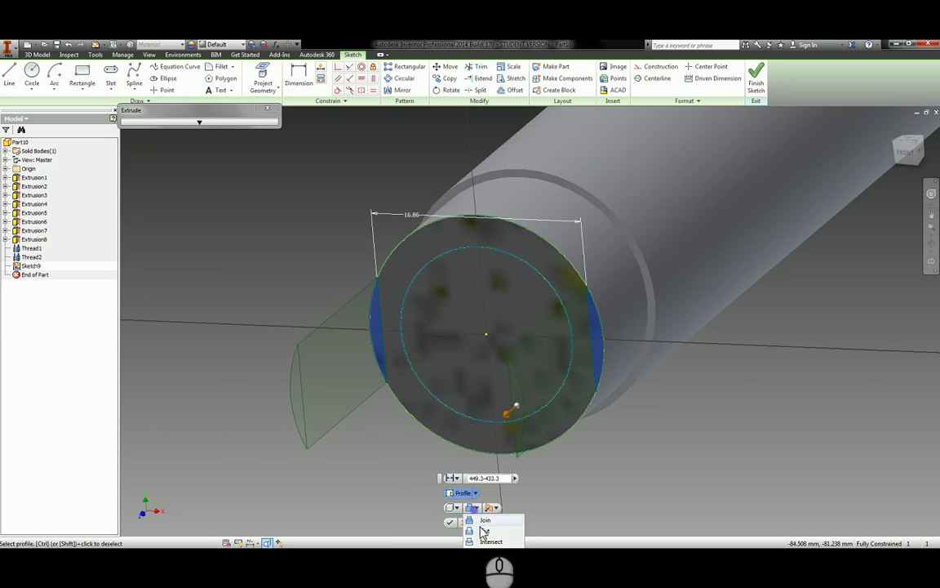
left_click(478, 527)
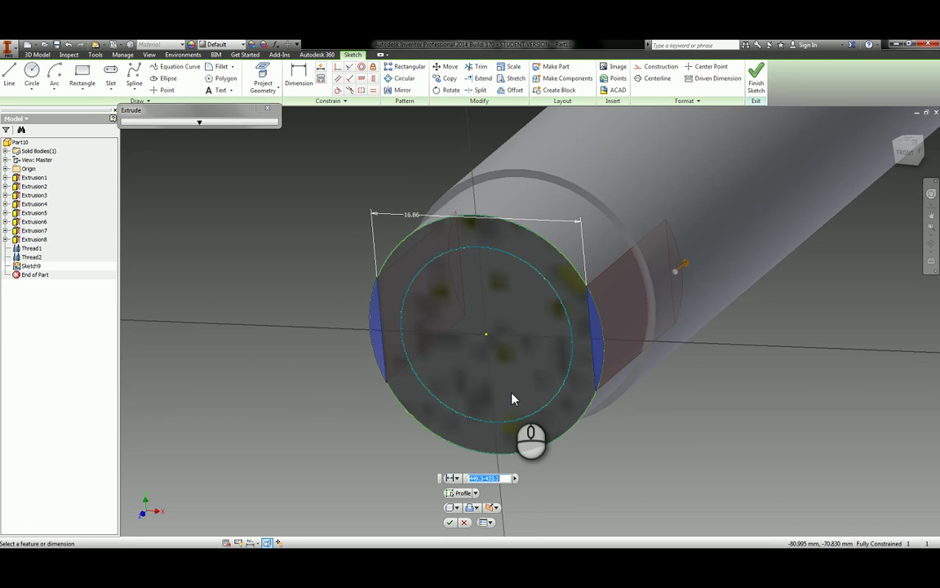
type("8")
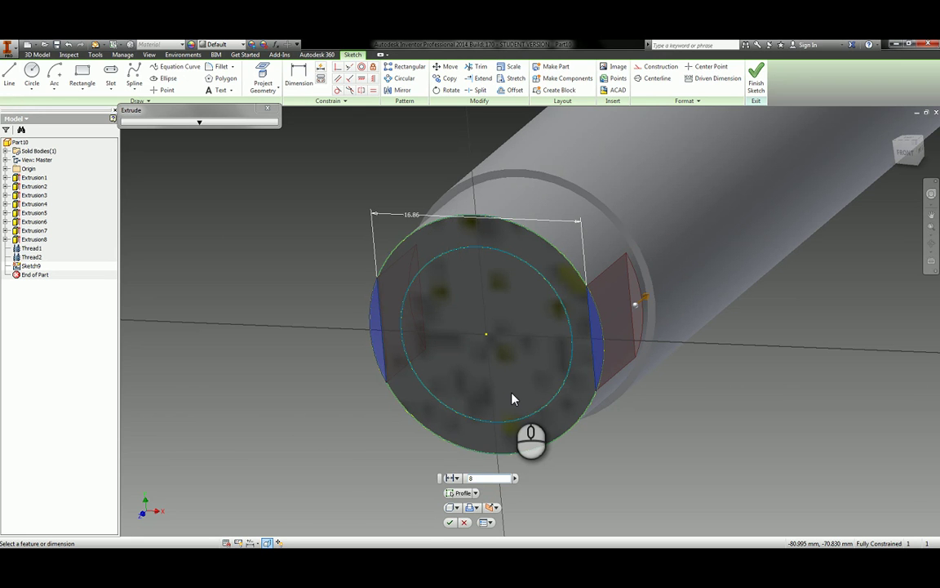
key("Return")
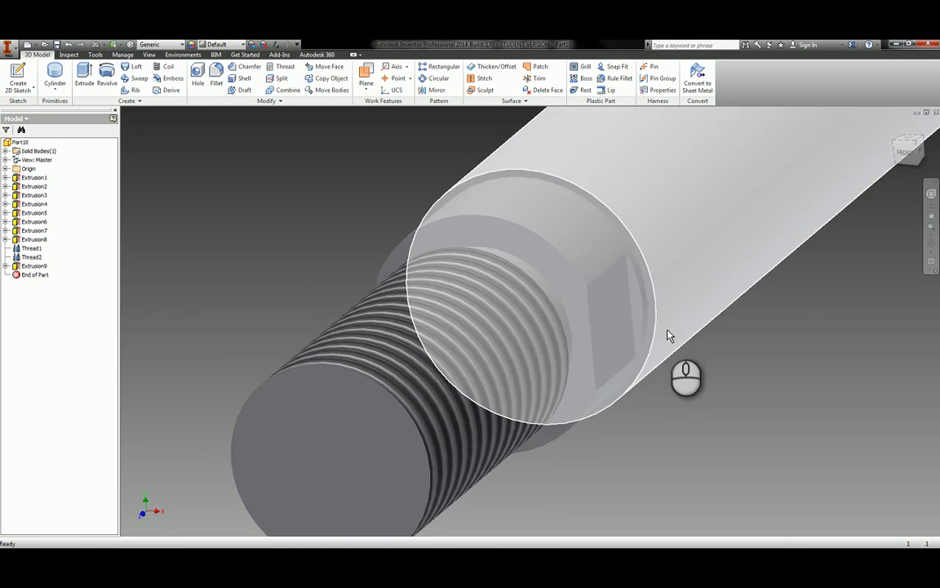
Start a 0.5 mm chamfer with the M16 thread's free-end edge and its inner edge beside the neck
scroll(633, 297, "down", 3)
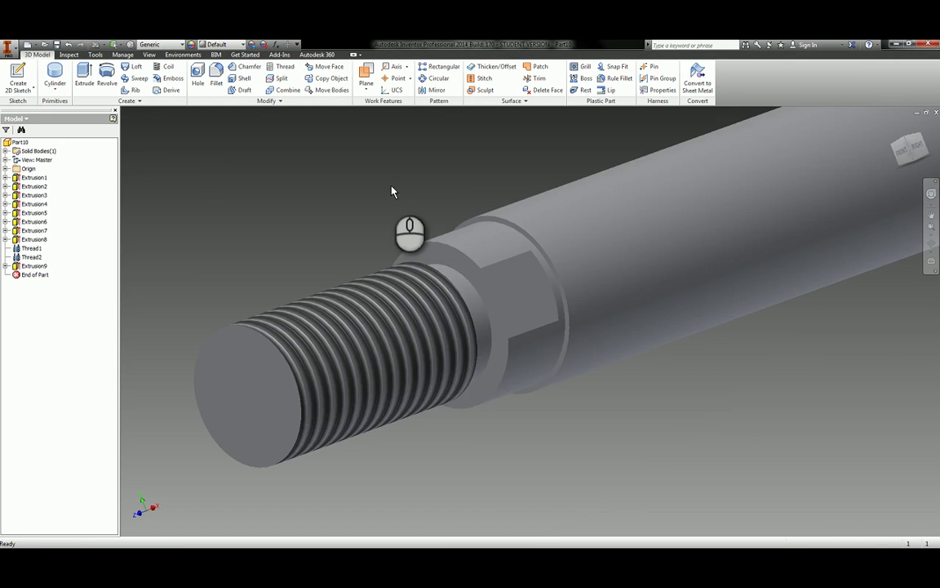
scroll(507, 220, "down", 5)
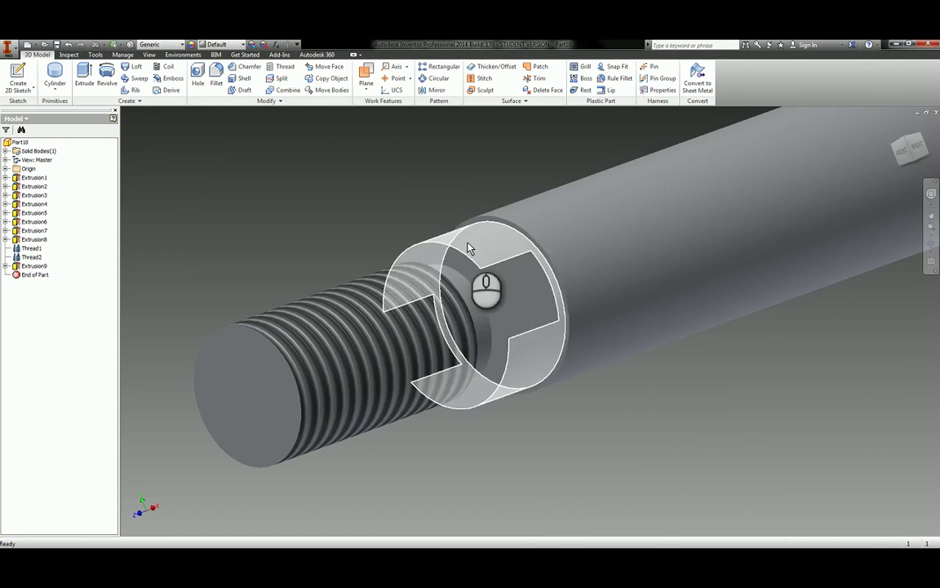
mouse_move(558, 233)
middle_mouse_down()
mouse_move(584, 243)
mouse_move(555, 247)
middle_mouse_up()
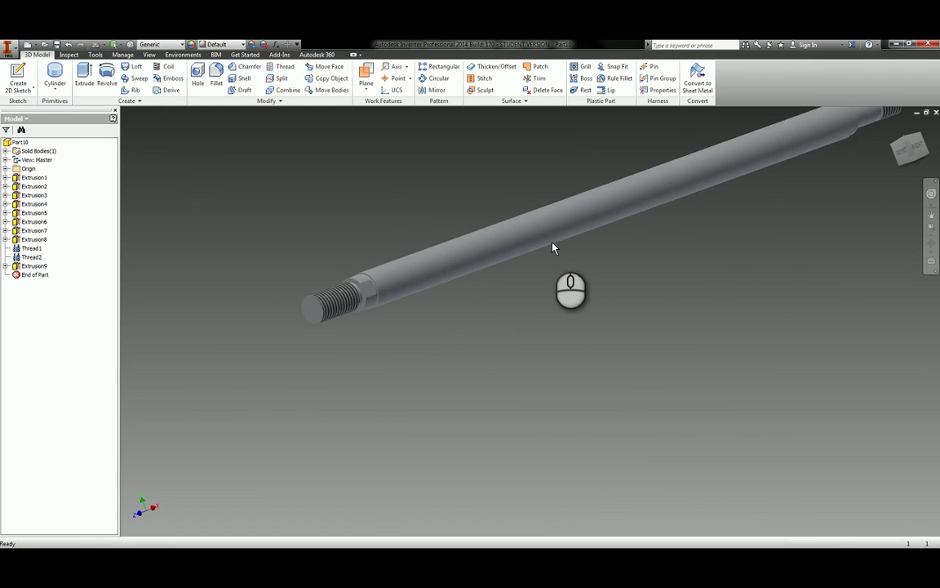
left_click(260, 69)
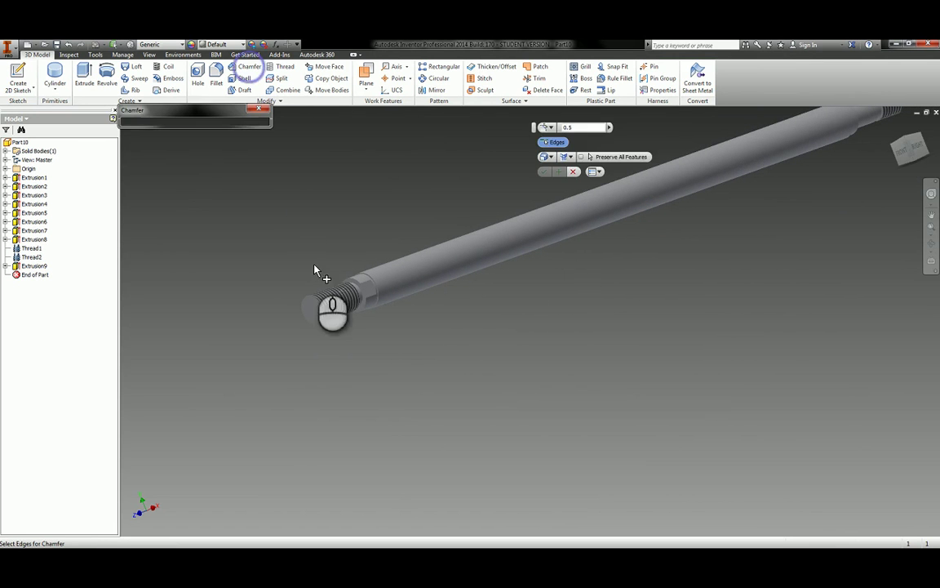
left_click(304, 309)
scroll(295, 310, "down", 3)
middle_click_drag(749, 213, 693, 249, "shift")
scroll(687, 245, "down", 3)
scroll(704, 222, "up", 6)
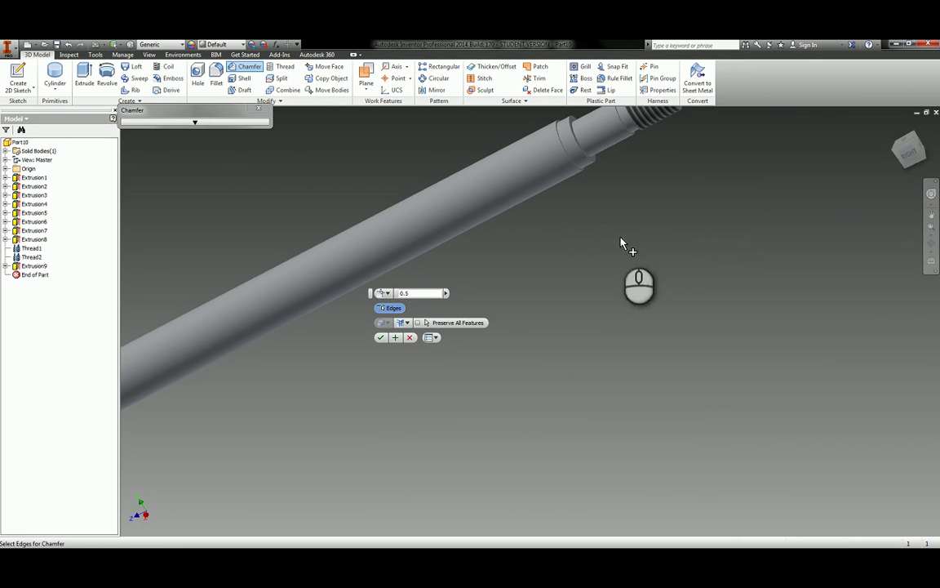
middle_click_drag(212, 361, 436, 272, "shift")
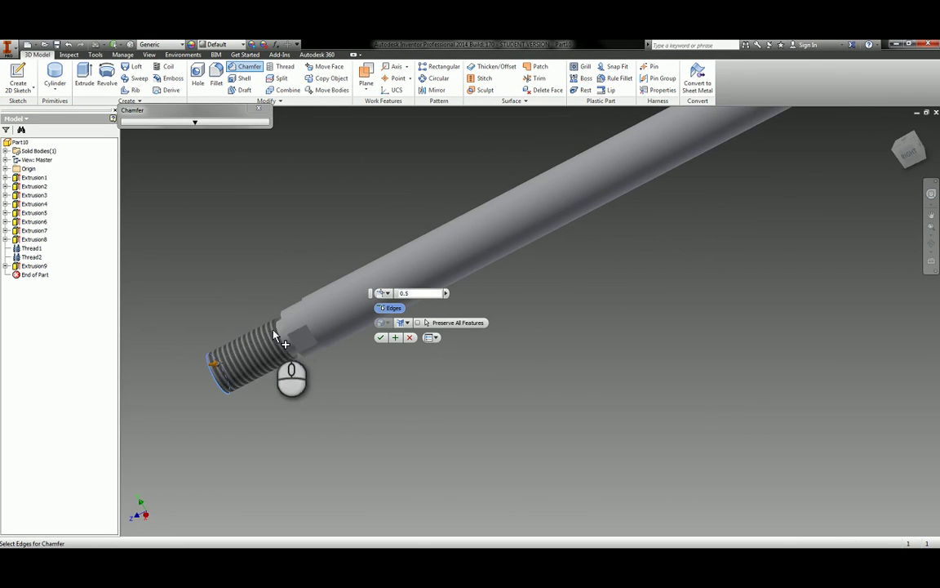
scroll(289, 374, "up", 5)
left_click(294, 279)
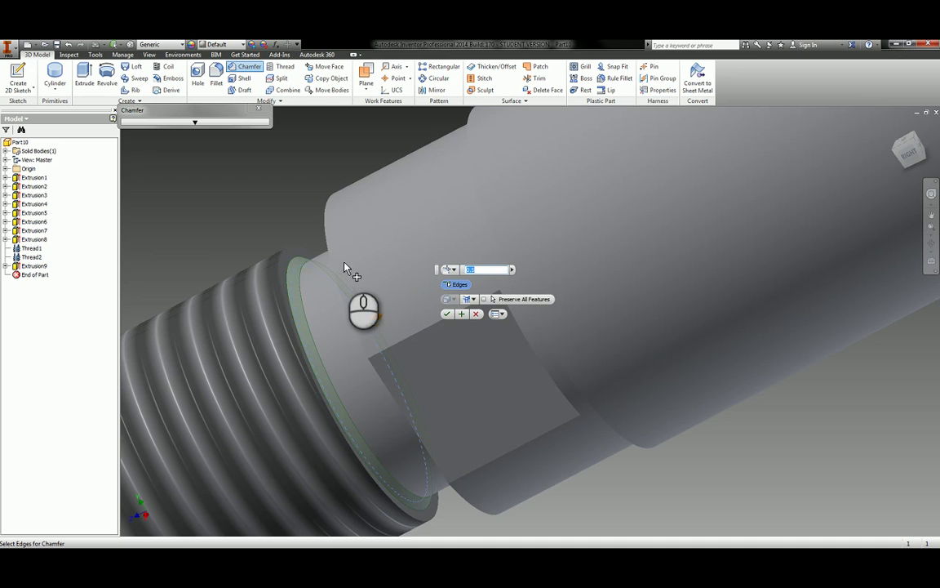
Add the circular edges where the flatted shoulder meets the neck and the main body to the chamfer selection
scroll(331, 255, "down", 3)
scroll(328, 258, "down", 2)
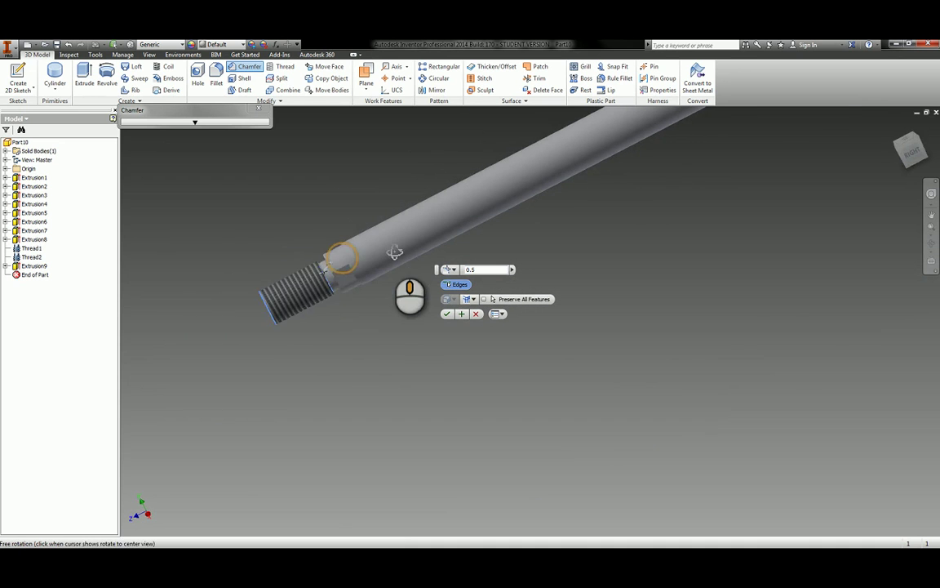
scroll(383, 245, "up", 4)
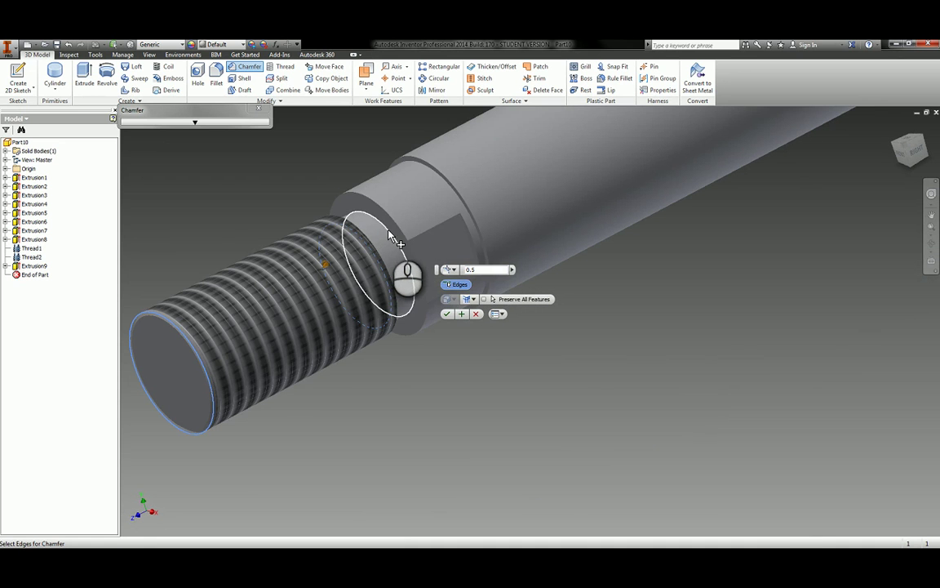
left_click(390, 235)
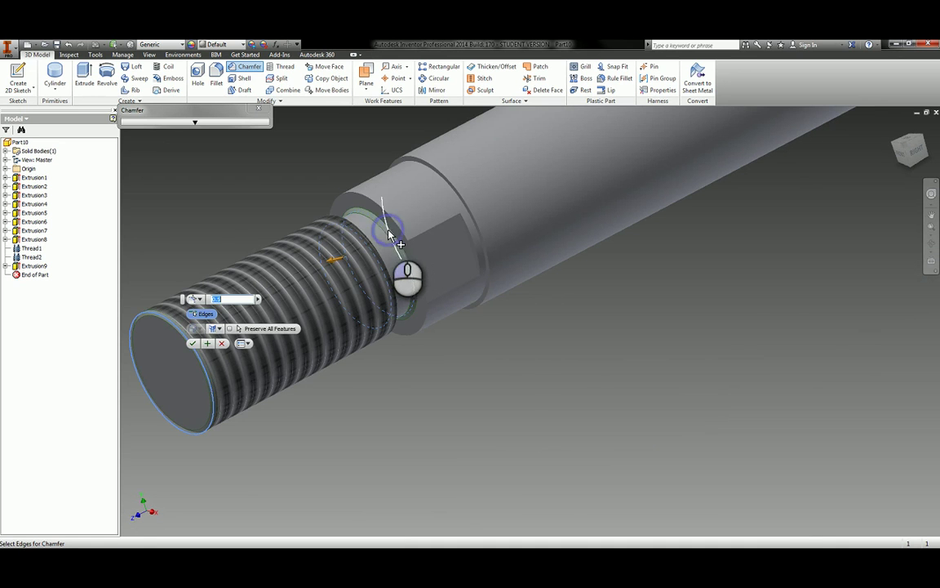
left_click(440, 179)
Add the inner corner edges of the back-end steps, from the main body to the neck beside the M14 thread, to the chamfer
scroll(303, 252, "down", 4)
middle_click_drag(641, 216, 395, 409, "shift")
scroll(759, 182, "up", 4)
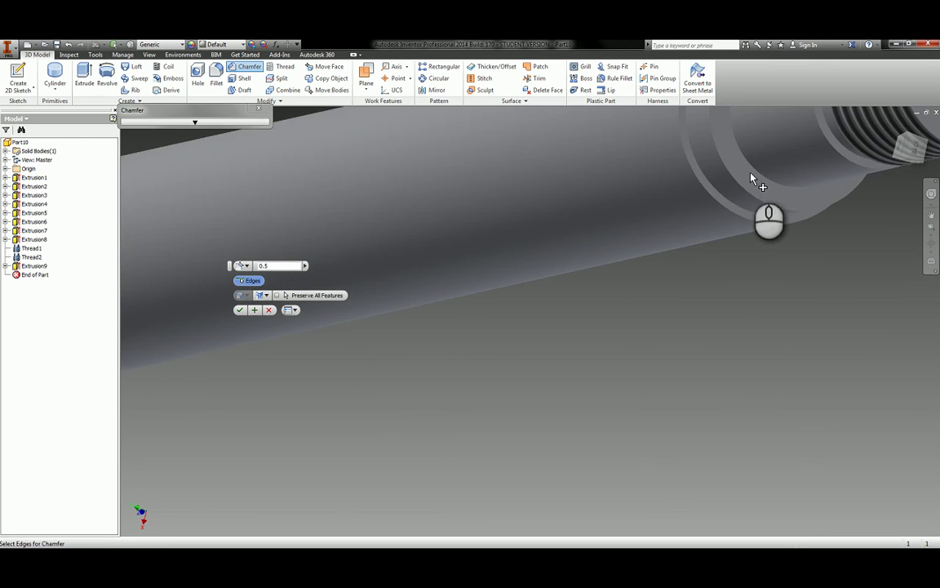
scroll(726, 186, "up", 3)
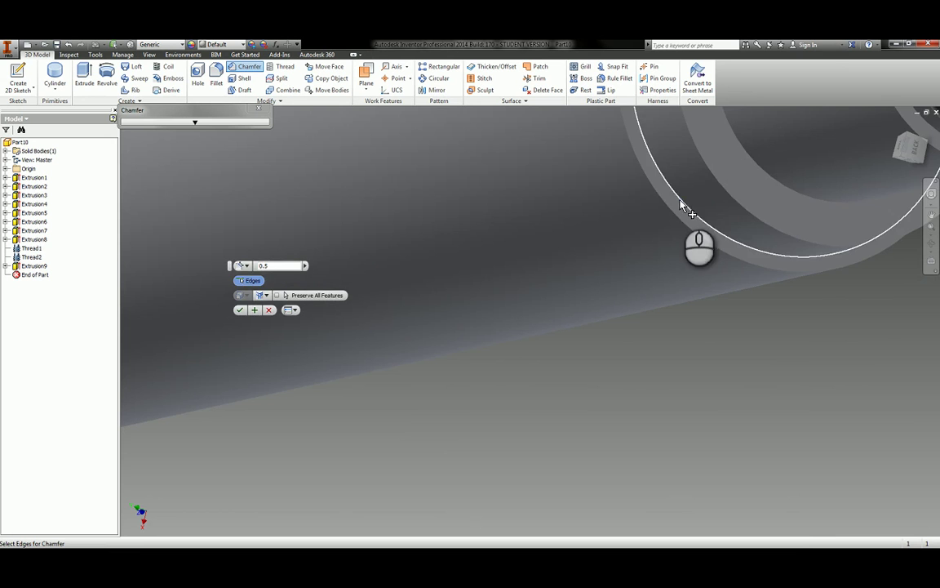
left_click(684, 196)
left_click(746, 152)
scroll(618, 228, "down", 5)
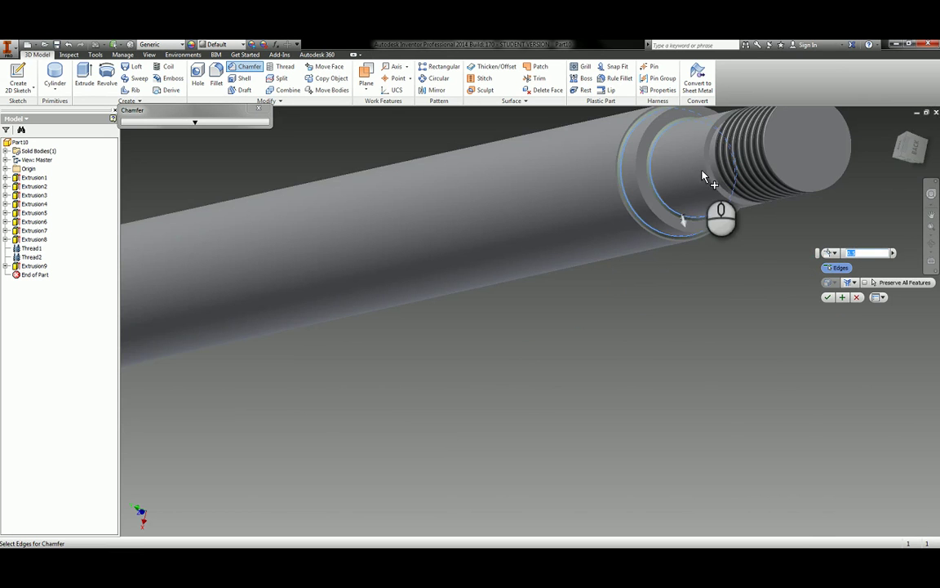
scroll(718, 196, "up", 6)
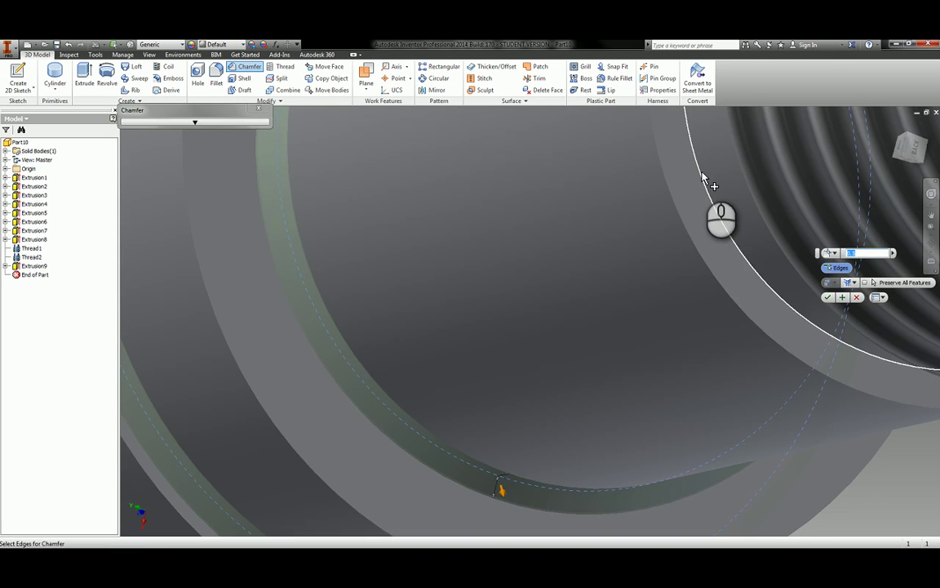
scroll(710, 183, "down", 6)
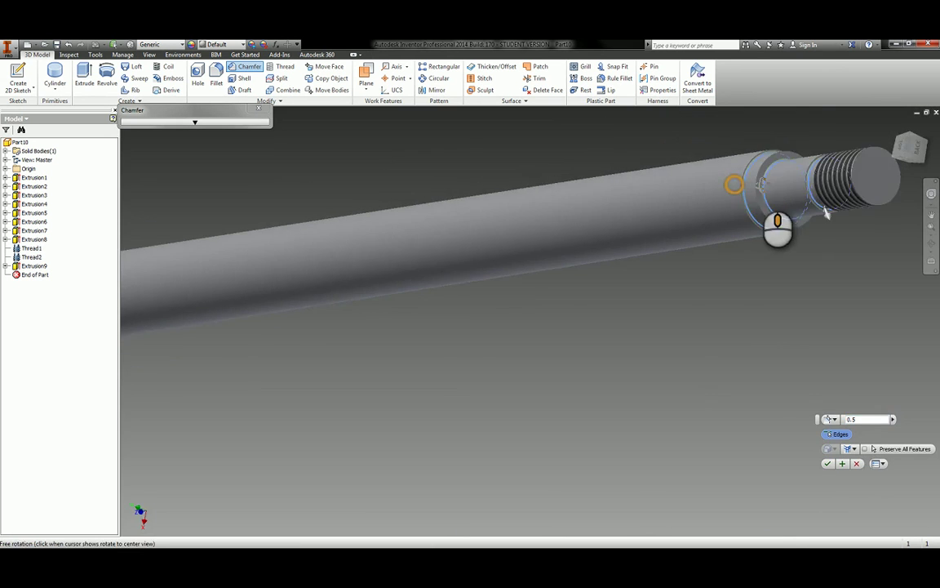
Add the inner and free-end edges of the M14 thread and apply the 0.5 mm chamfer
scroll(798, 181, "up", 3)
scroll(798, 181, "down", 4)
scroll(563, 220, "up", 5)
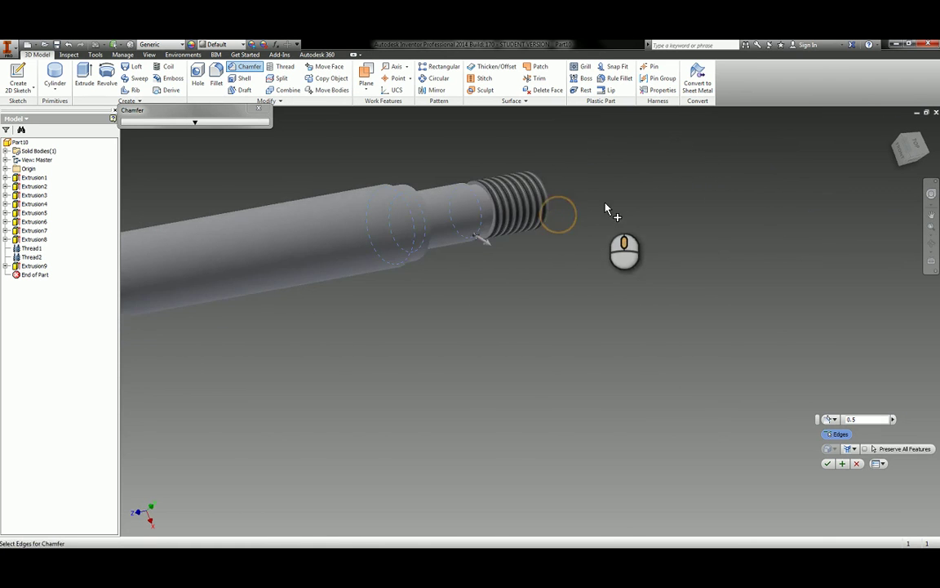
scroll(478, 197, "up", 3)
left_click(445, 204)
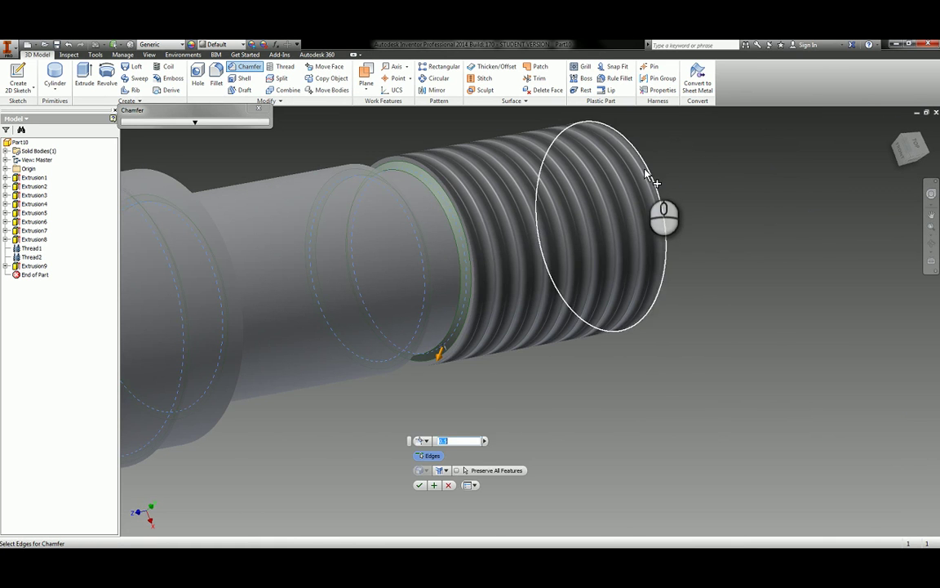
left_click(651, 174)
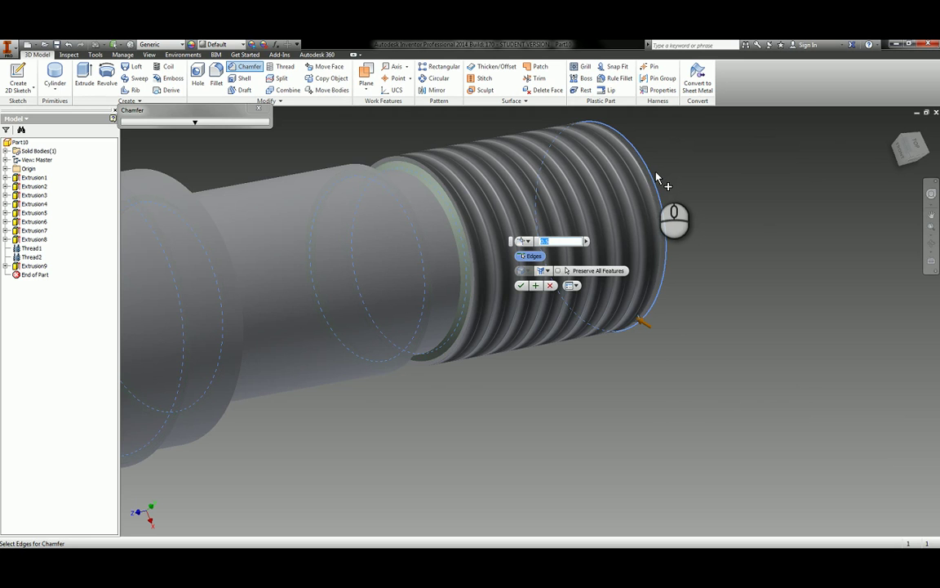
key("Return")
scroll(652, 261, "down", 6)
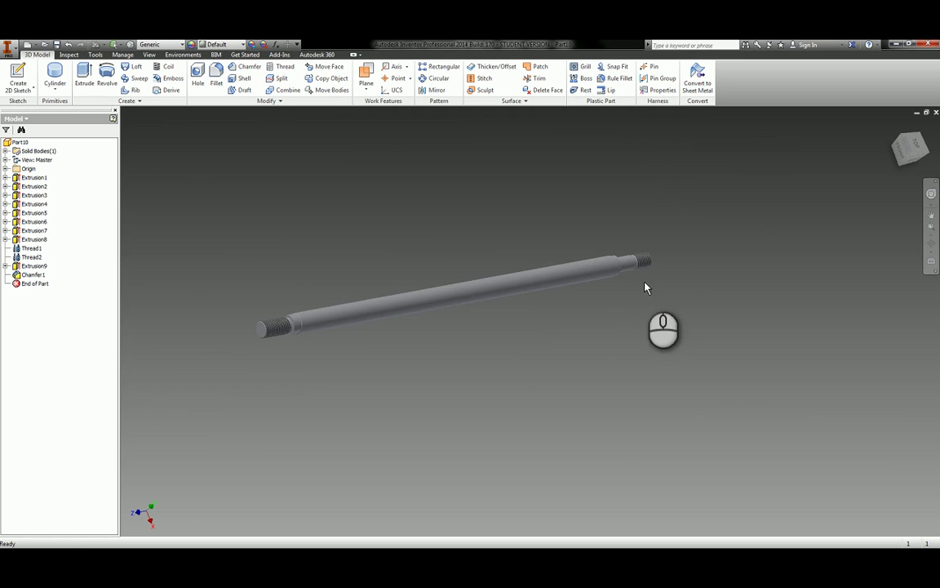
Save the part as Shaft in the Digger Arm Animation.task folder
left_click(56, 44)
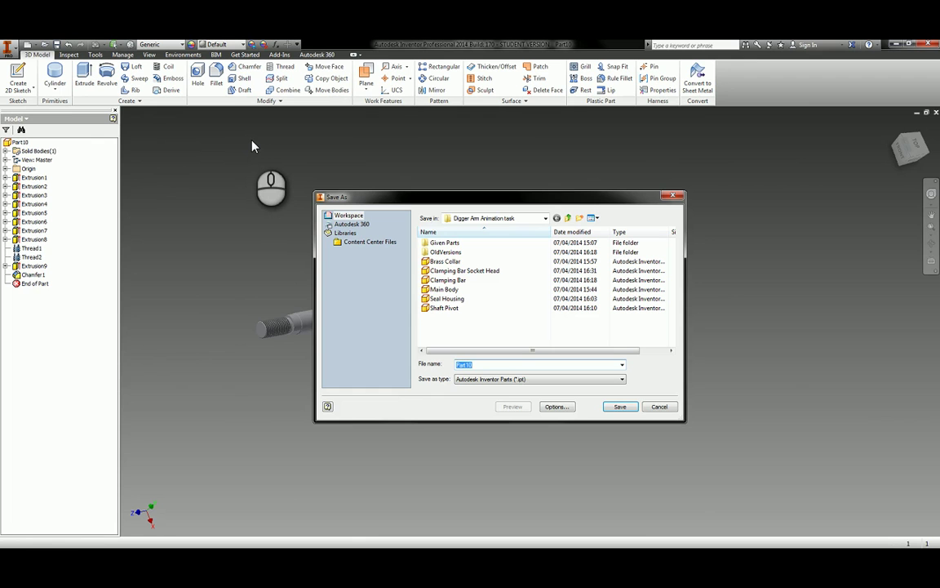
type("Shaft")
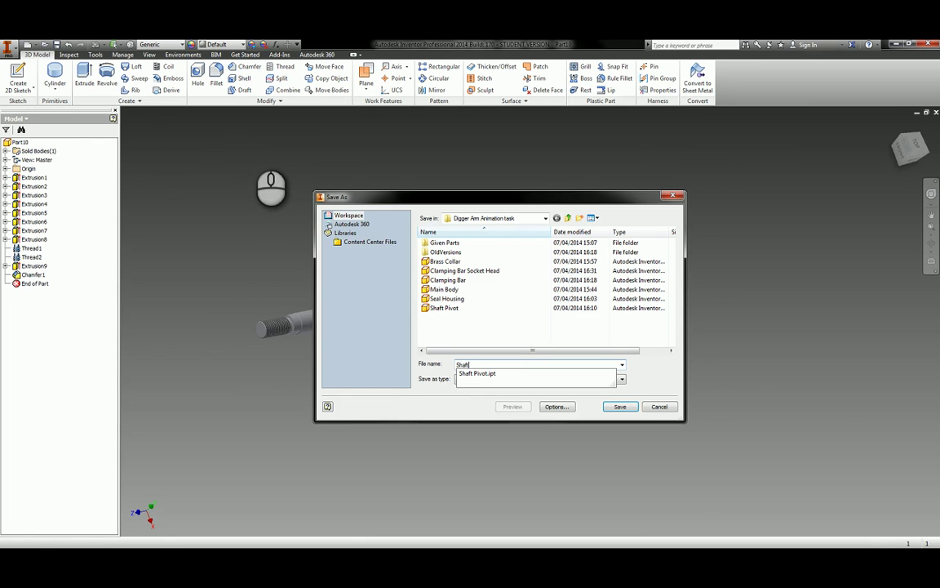
key("BackSpace")
key("BackSpace")
key("BackSpace")
key("BackSpace")
key("BackSpace")
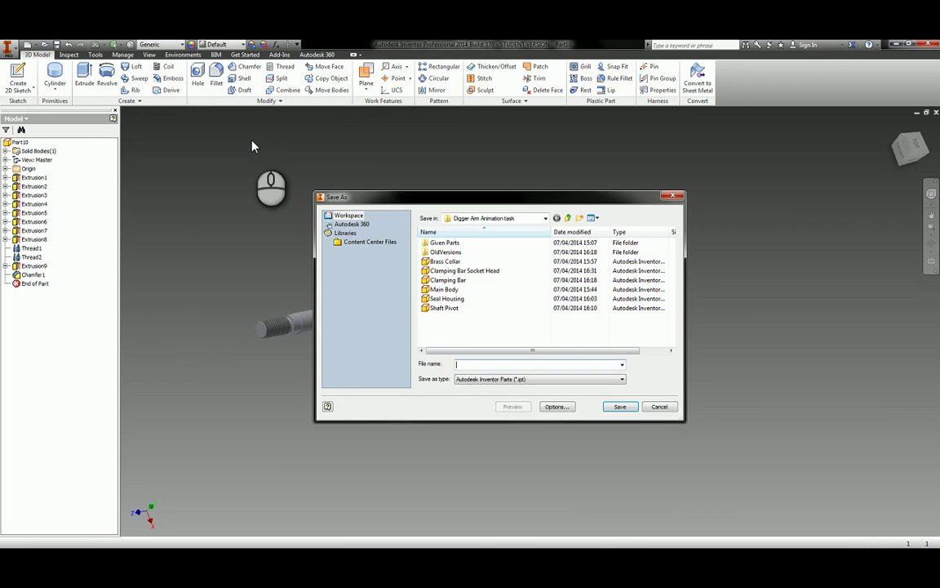
type("Sh")
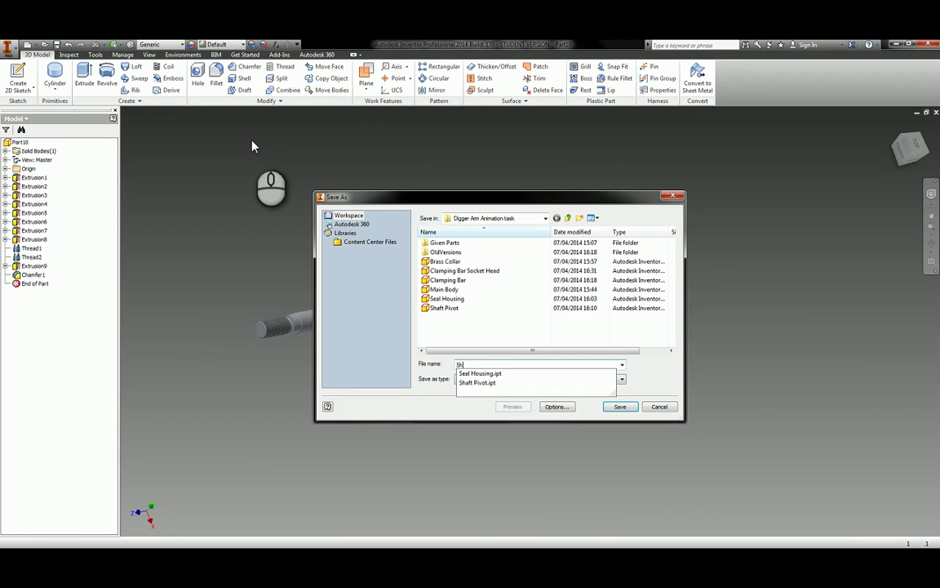
type("aft")
key("Return")
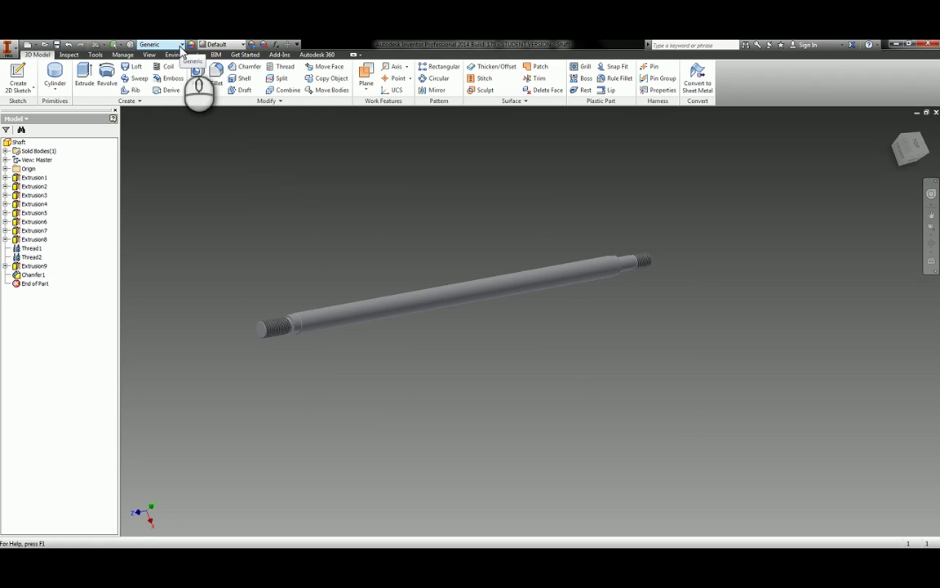
Assign the Stainless Steel material from the Inventor Material Library to the shaft
left_click(152, 45)
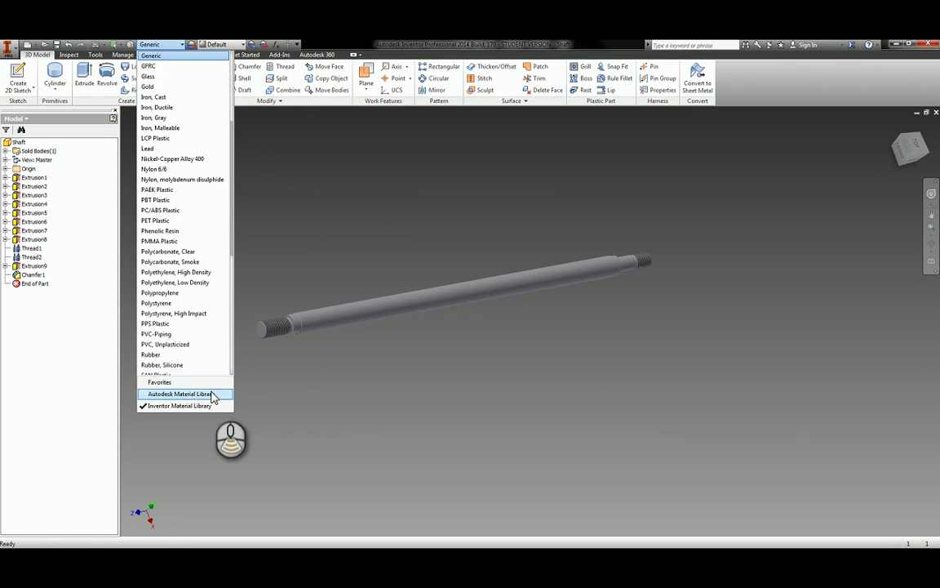
scroll(180, 331, "down", 4)
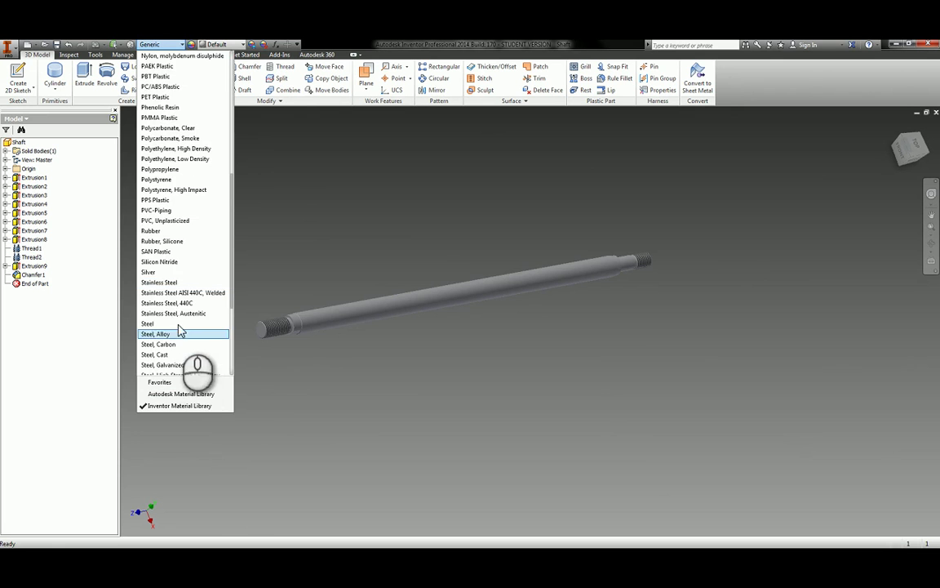
left_click(159, 282)
Edit the document's Stainless Steel material and rename it Chrome Stainless Steel
left_click(128, 44)
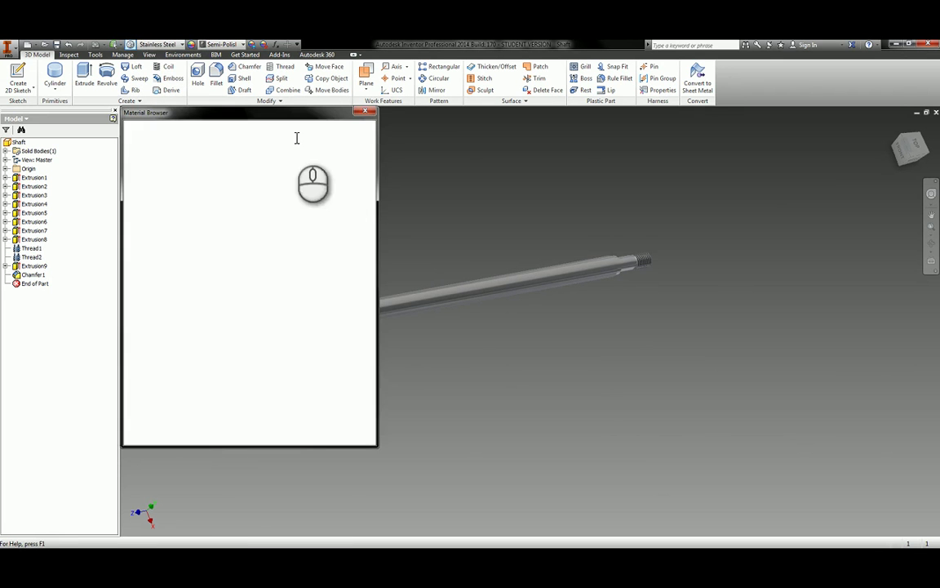
right_click(159, 178)
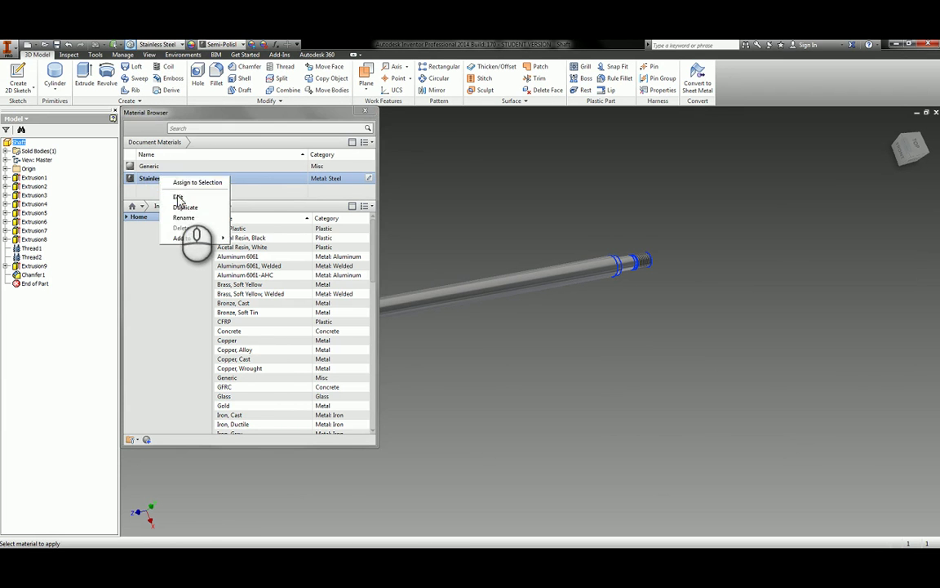
left_click(178, 189)
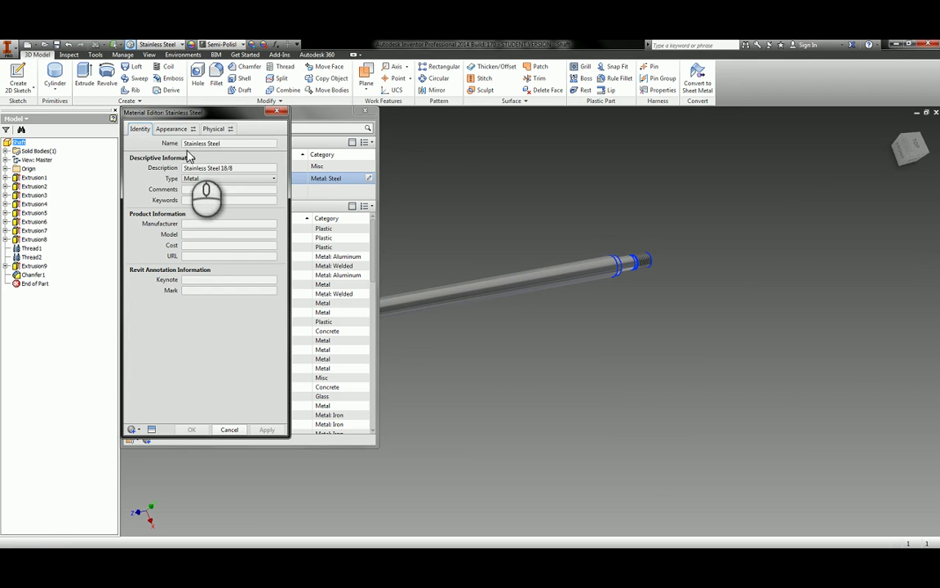
left_click(185, 143)
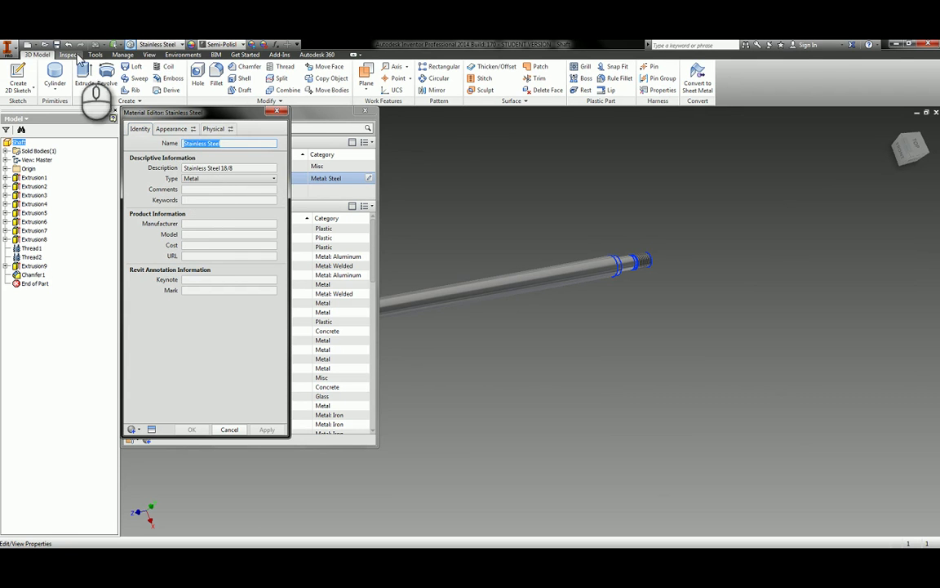
left_click(195, 145)
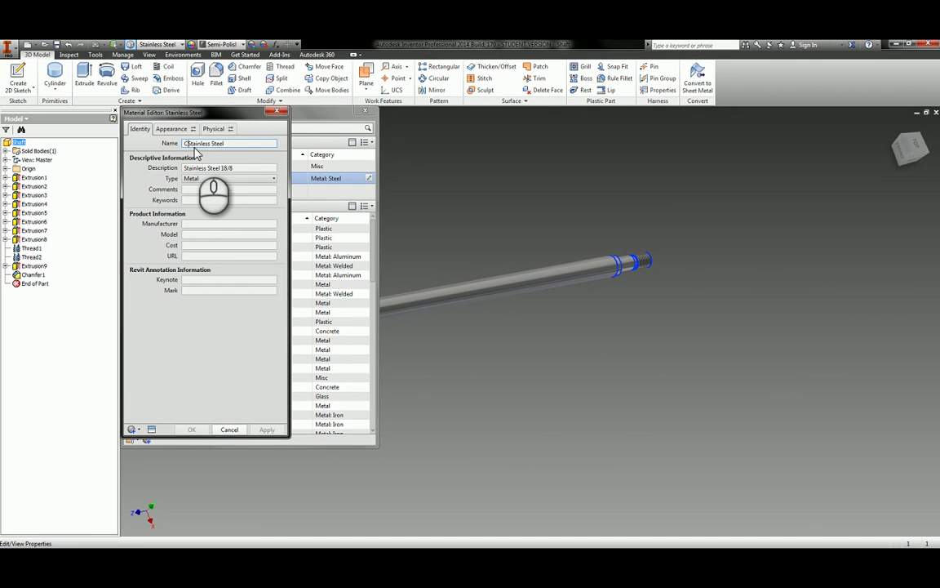
Set the material's appearance to Chrome with a Polished finish, apply it and close the material browser
left_click(182, 132)
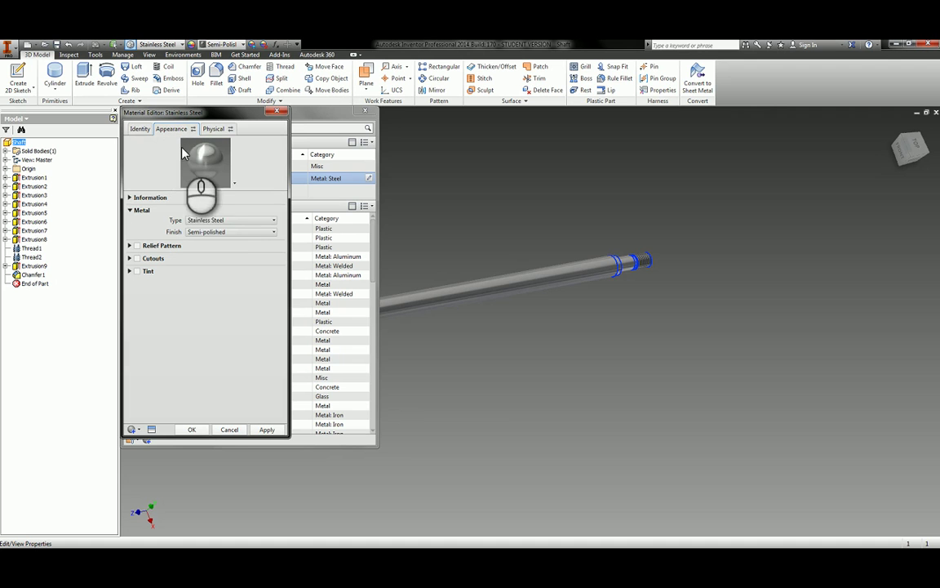
left_click(229, 220)
left_click(225, 247)
left_click(229, 232)
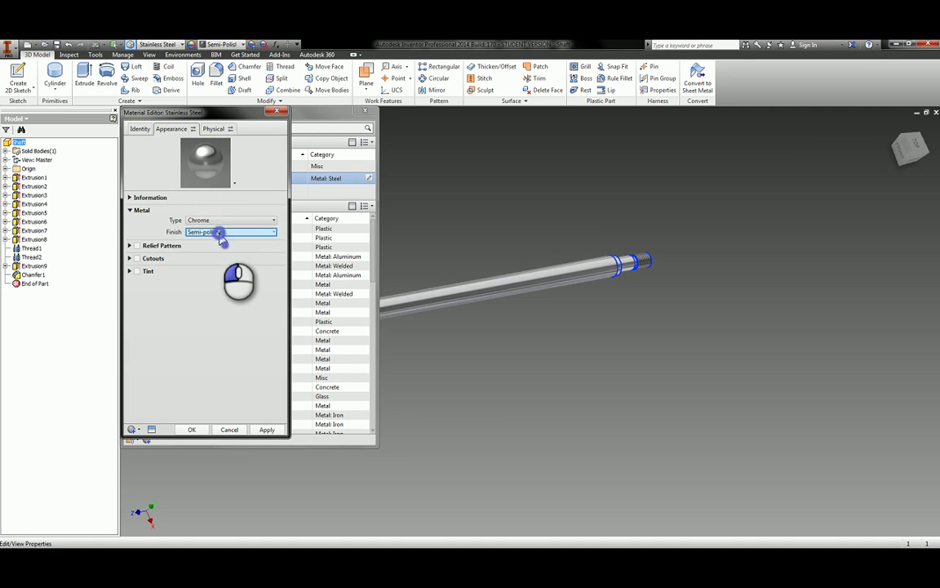
left_click(222, 243)
left_click(267, 430)
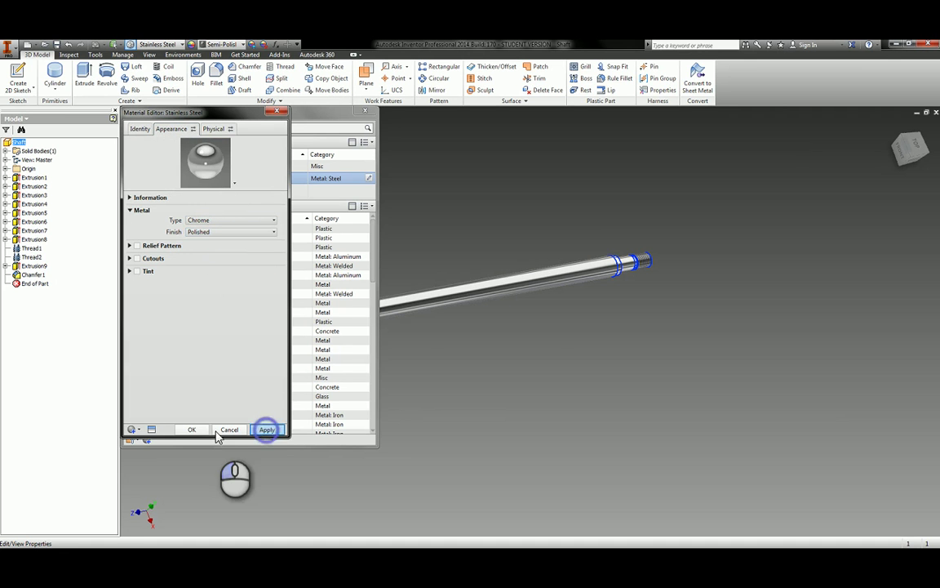
left_click(227, 429)
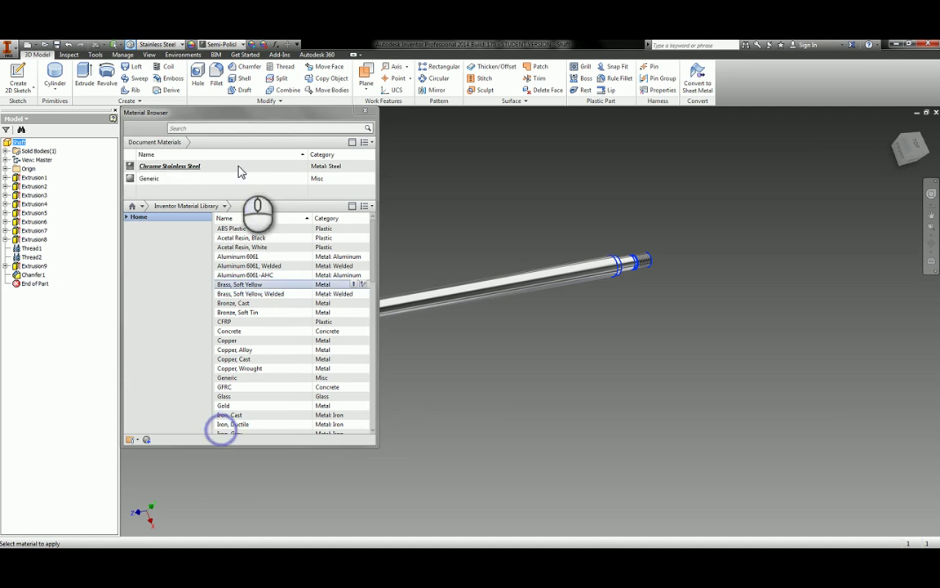
left_click(365, 111)
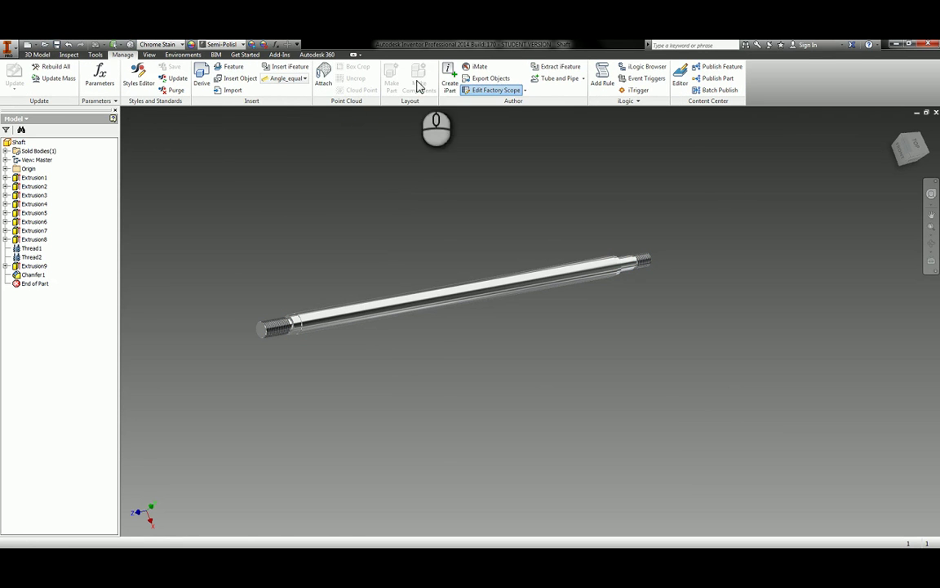
Start an iPart from the shaft and set the first row's member name and part number to Shaft 300 Stroke
left_click(451, 82)
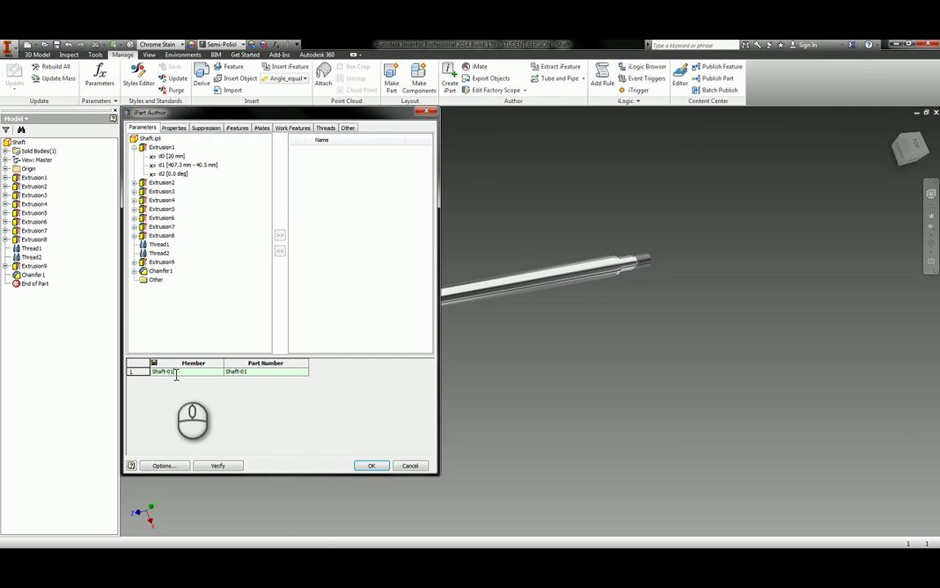
left_click_drag(175, 374, 168, 375)
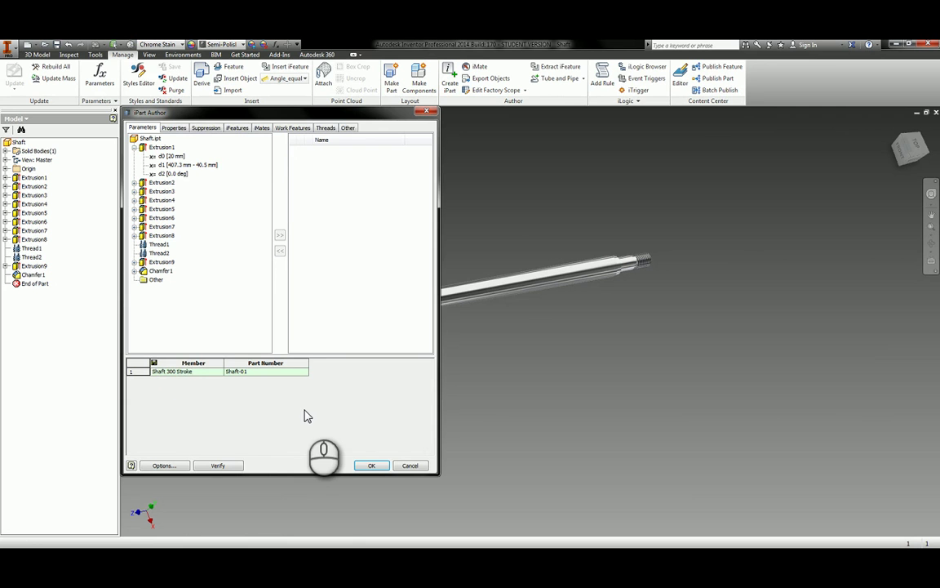
left_click(189, 372)
key("ctrl+c")
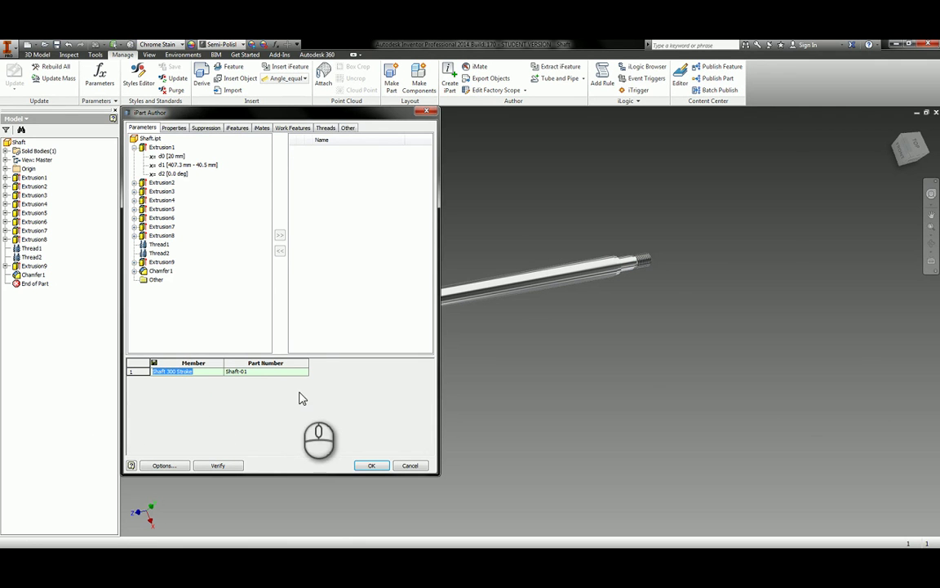
left_click(244, 372)
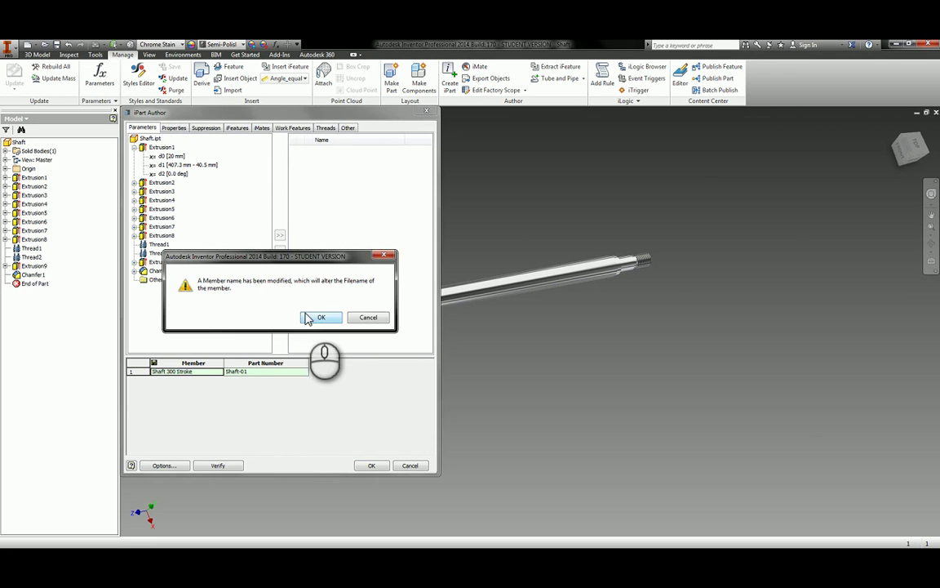
left_click(310, 317)
left_click(249, 371)
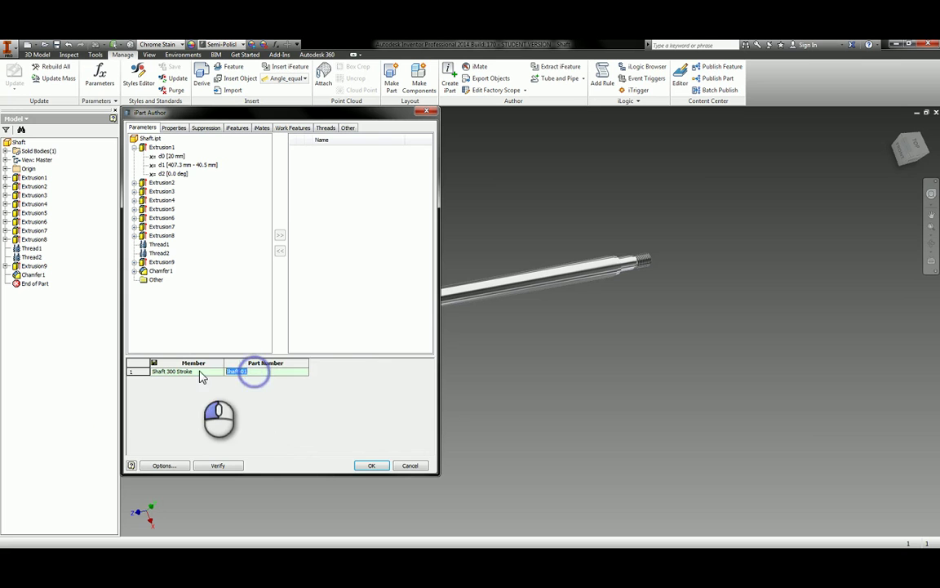
key("ctrl+v")
Insert a second iPart row with the member name and part number Shaft 350 Stroke
right_click(134, 375)
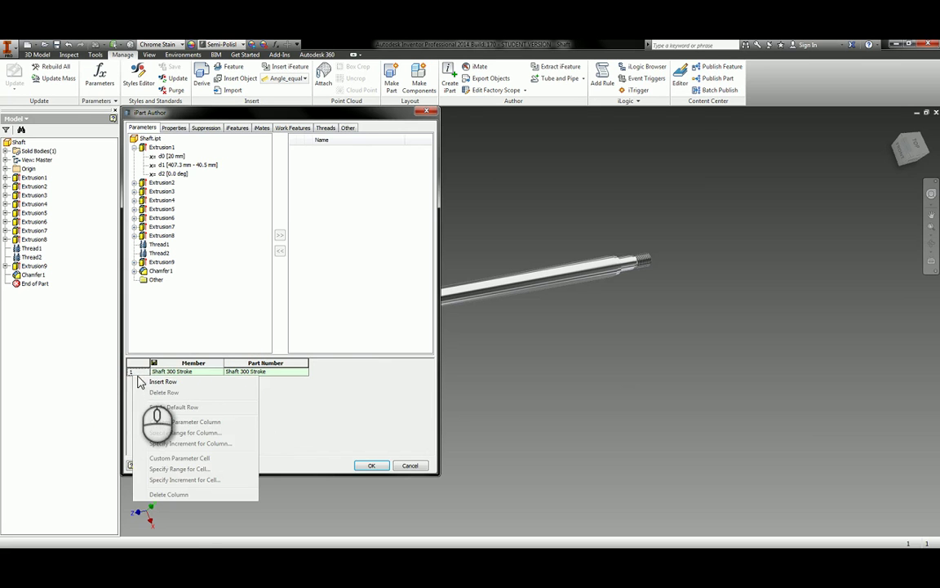
left_click(147, 381)
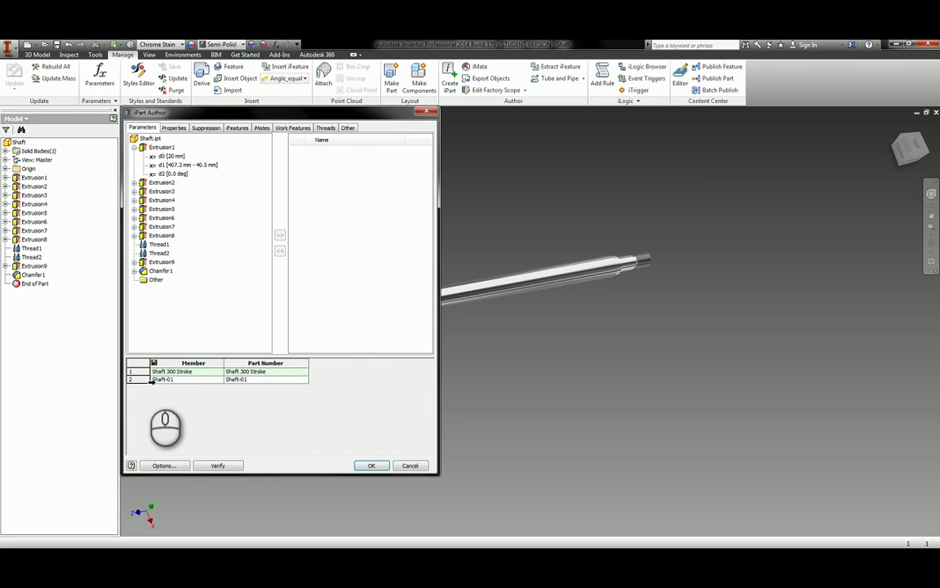
left_click(168, 382)
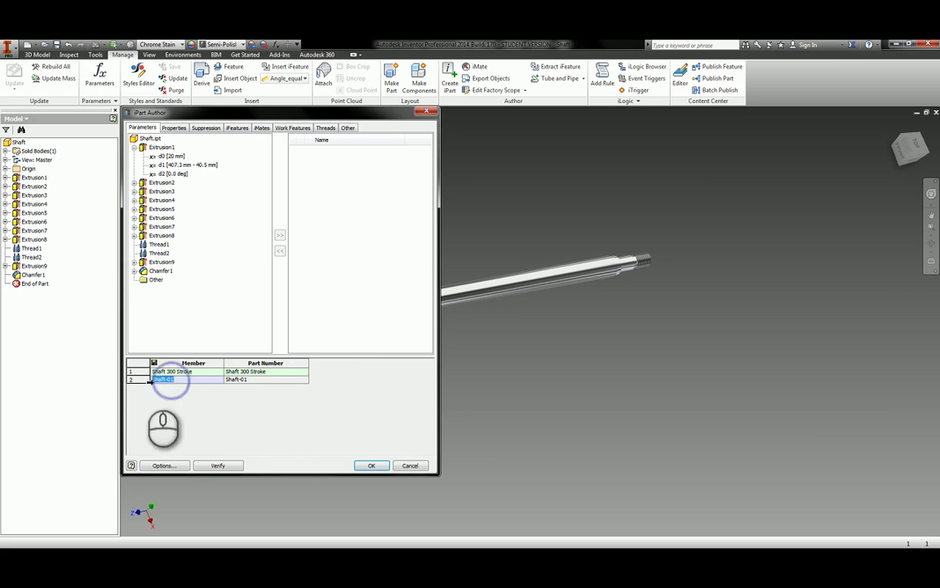
key("ctrl+v")
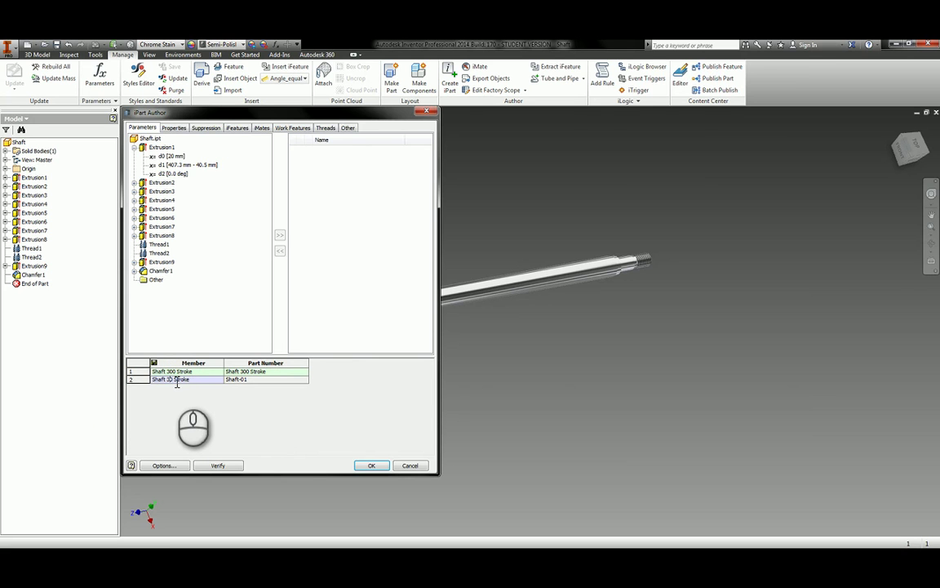
left_click_drag(213, 382, 153, 381)
left_click(238, 379)
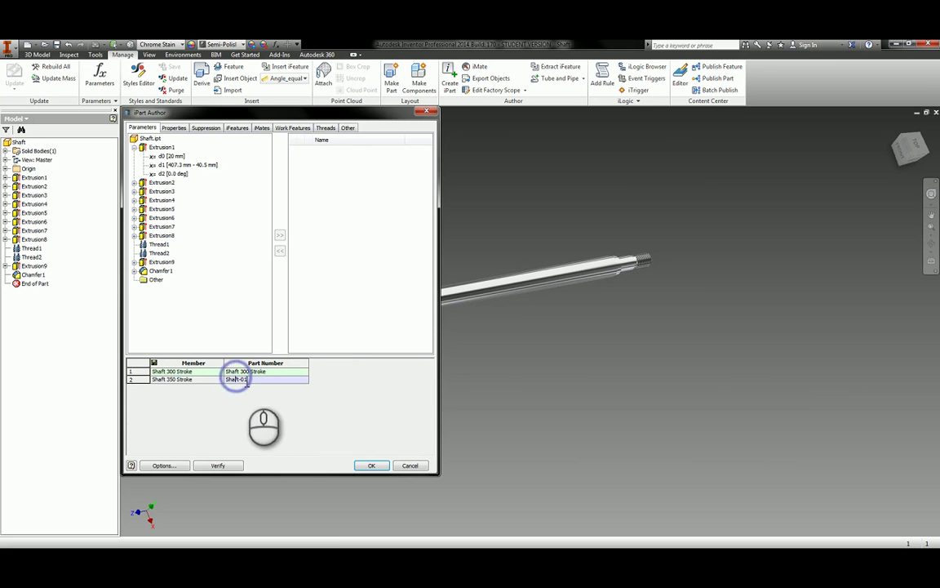
Insert a third iPart row with the member name and part number Shaft 400 Stroke
right_click(135, 382)
left_click(165, 389)
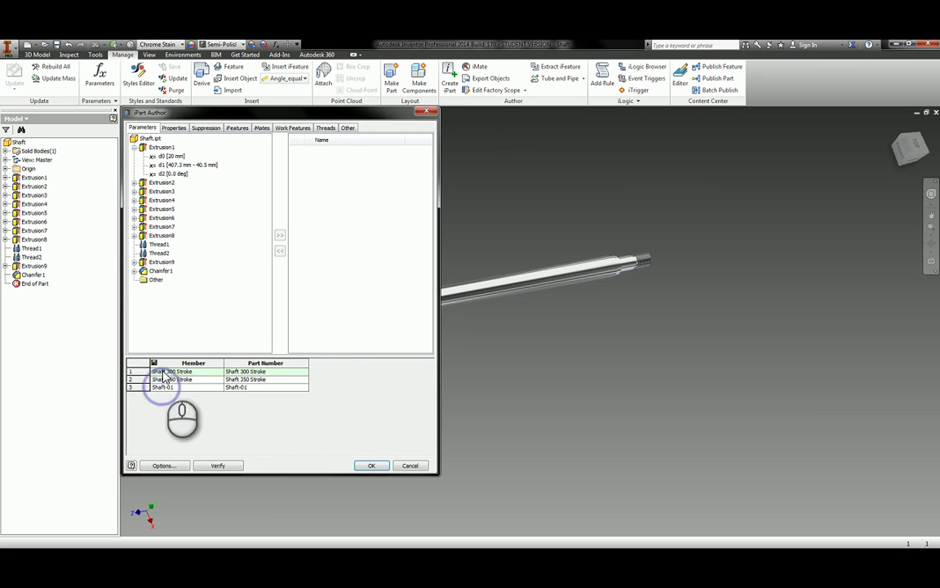
left_click(182, 389)
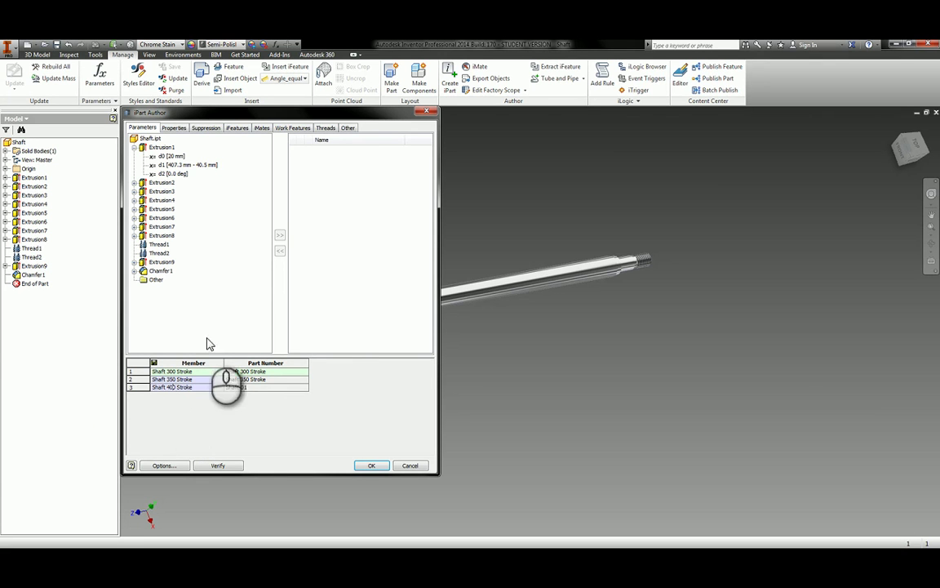
left_click_drag(192, 388, 33, 401)
key("ctrl+c")
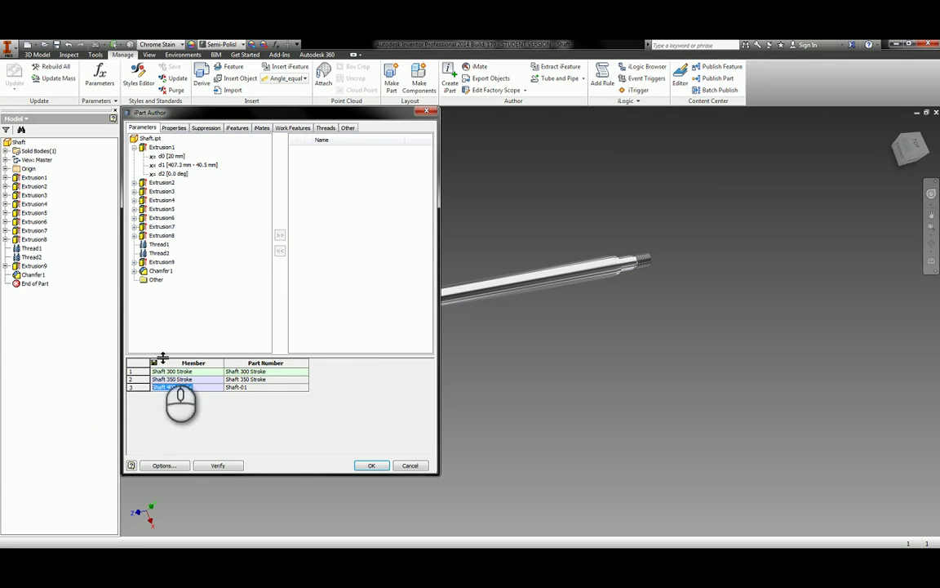
left_click(240, 387)
left_click_drag(246, 387, 205, 392)
key("ctrl+v")
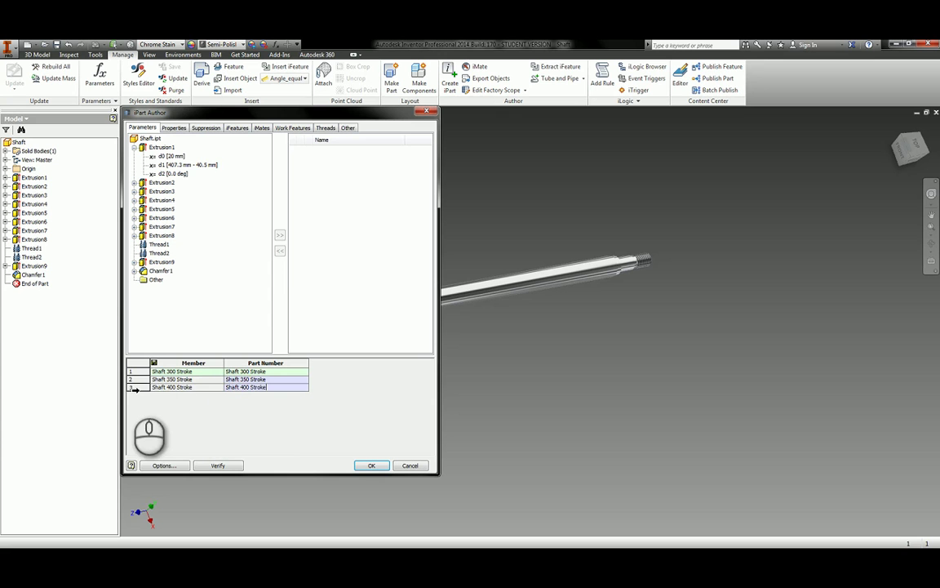
Insert a fourth iPart row with the member name and part number Shaft 450 Stroke
right_click(135, 389)
left_click(165, 399)
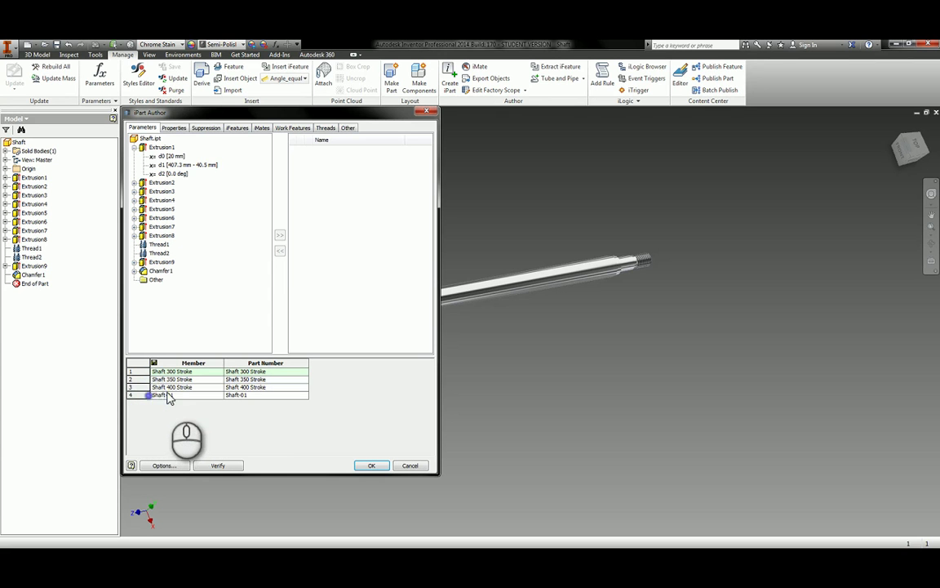
double_click(168, 396)
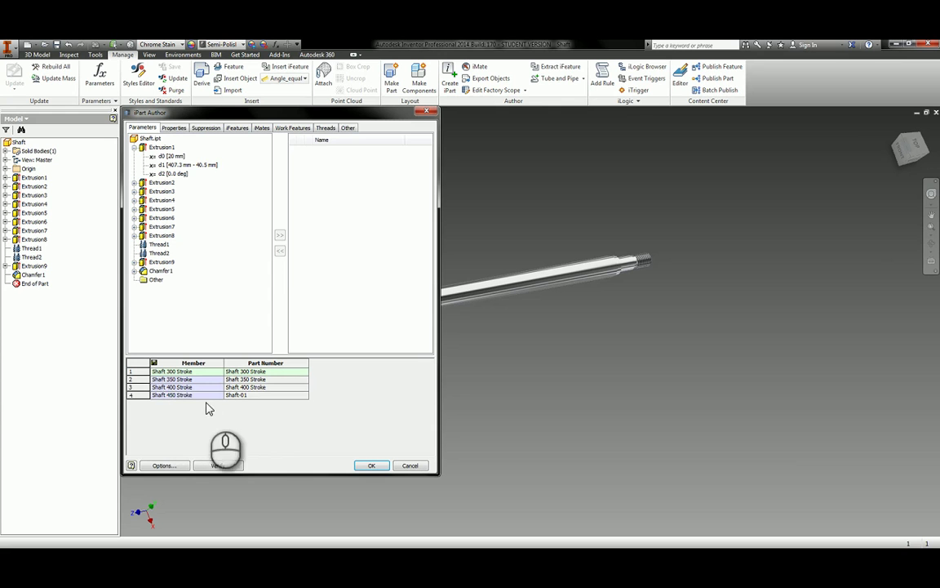
left_click_drag(200, 397, 126, 402)
key("ctrl+c")
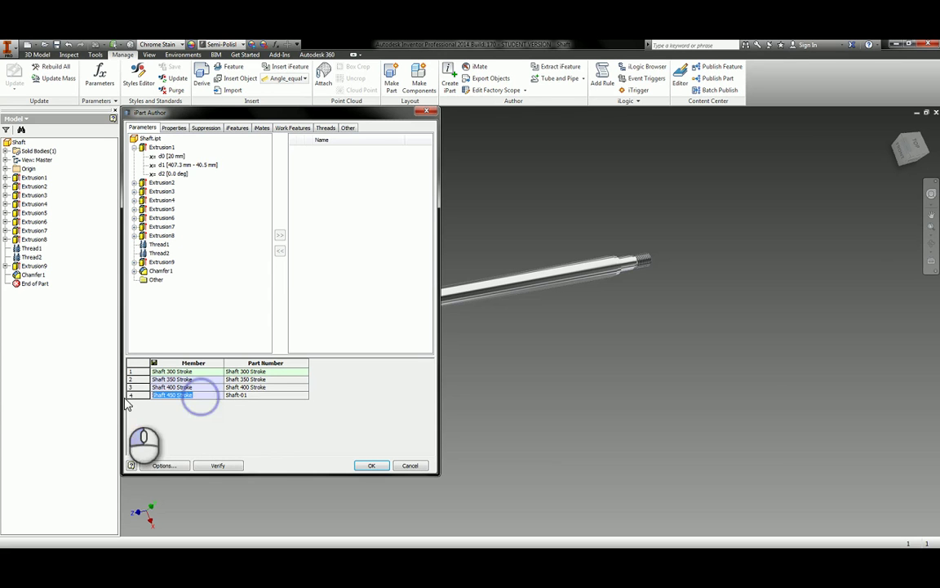
double_click(241, 394)
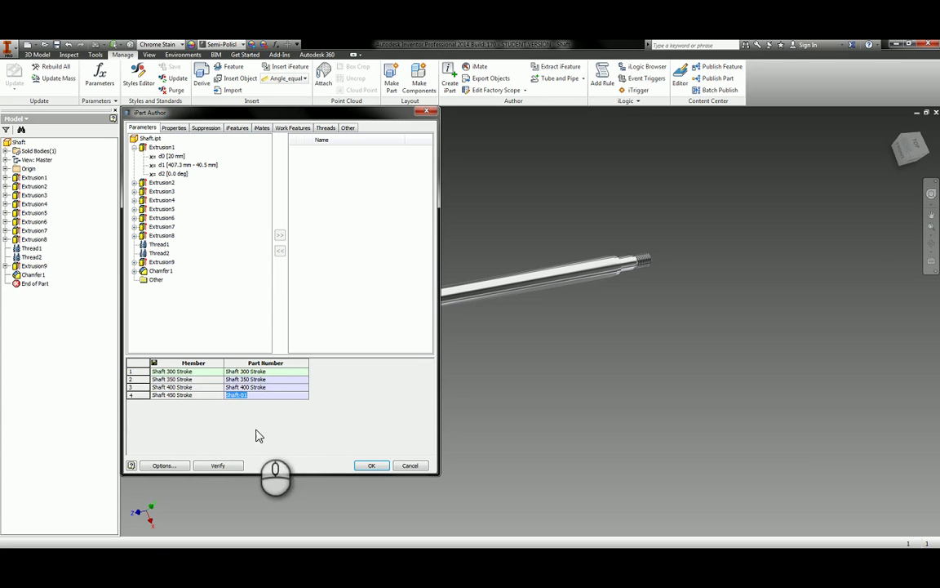
key("ctrl+v")
Insert a fifth iPart row with the member name and part number Shaft 500 Stroke
right_click(136, 397)
left_click(166, 405)
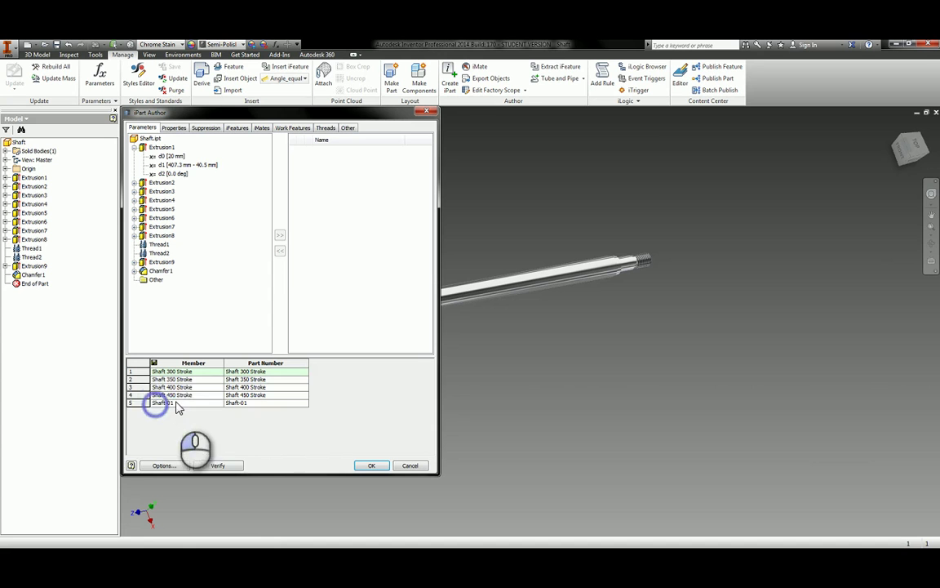
key("ctrl+v")
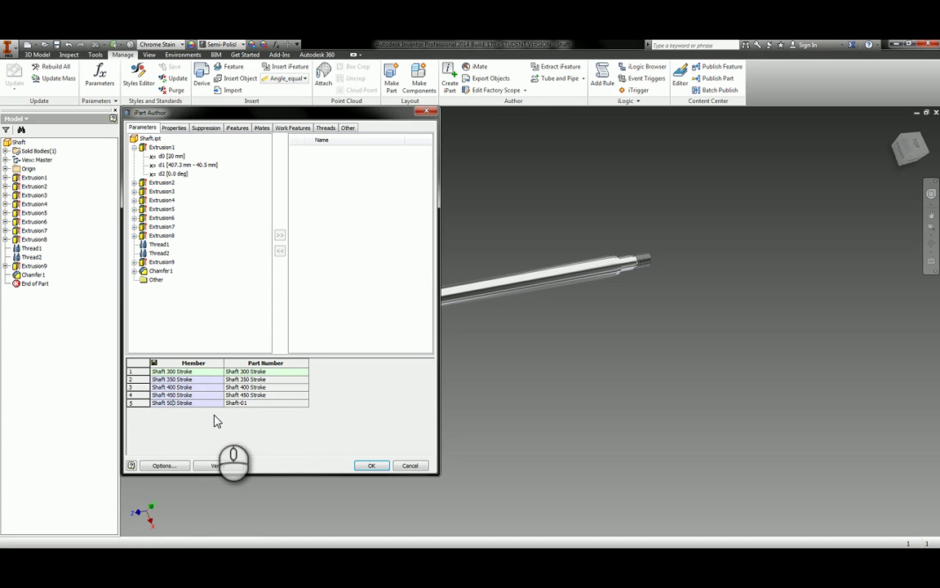
left_click(245, 403)
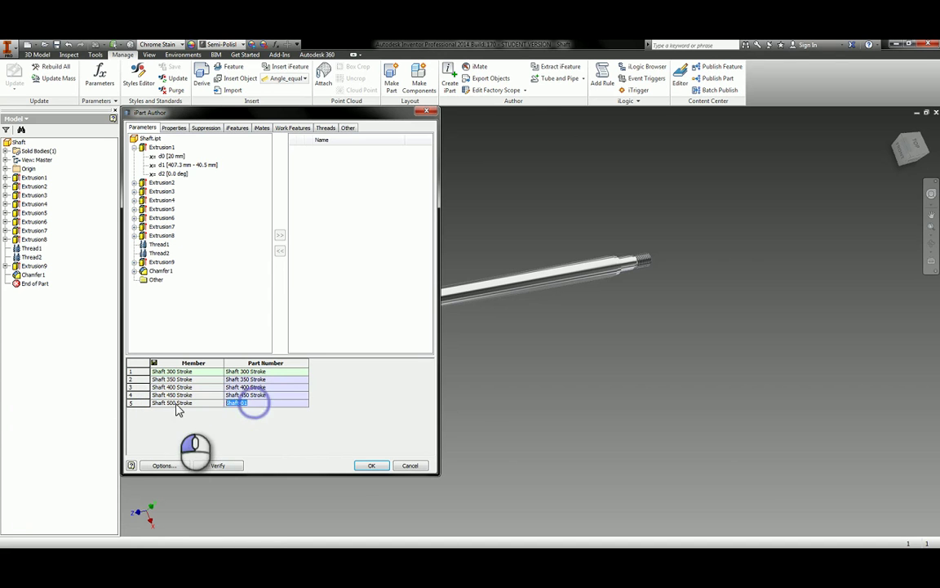
key("ctrl+v")
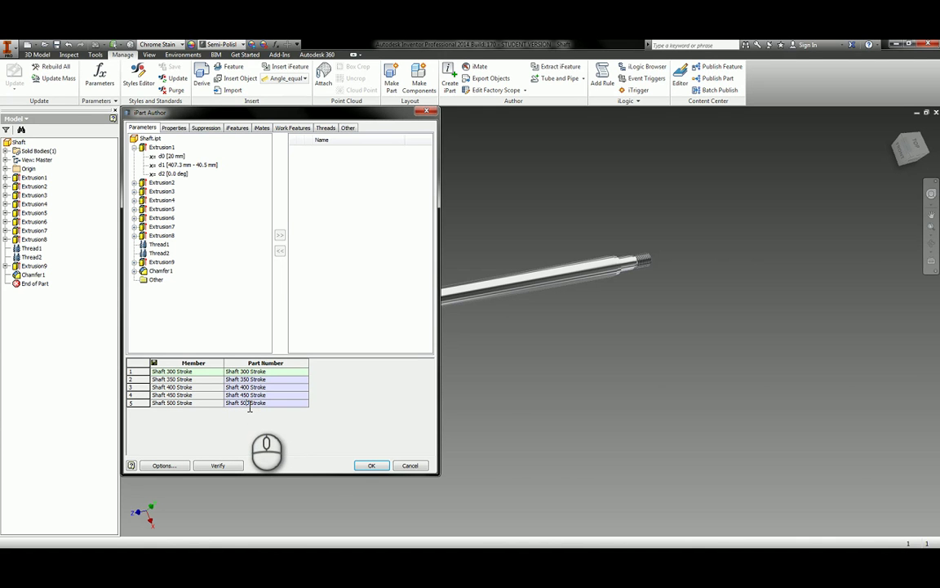
Insert four new iPart rows above the Shaft 300 Stroke member
right_click(137, 374)
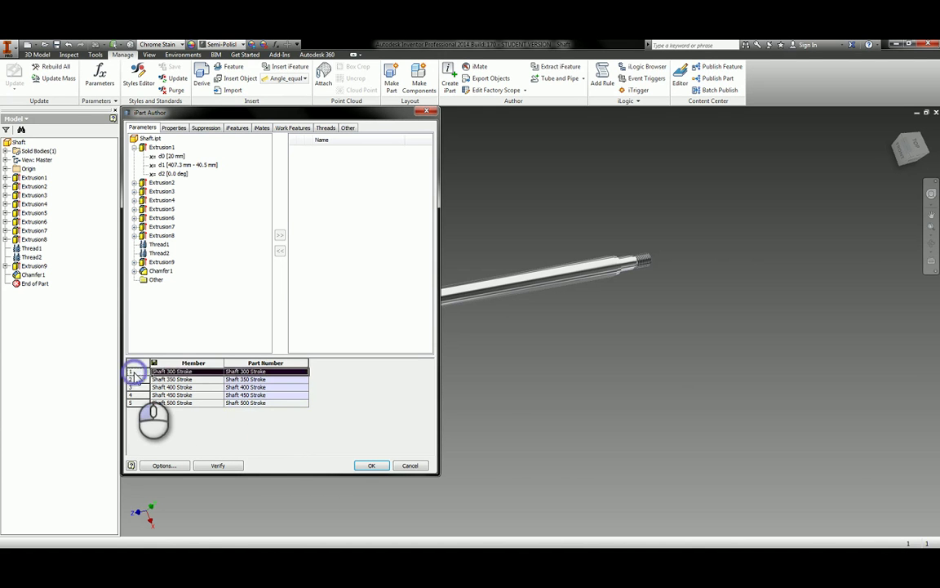
left_click(144, 379)
right_click(139, 375)
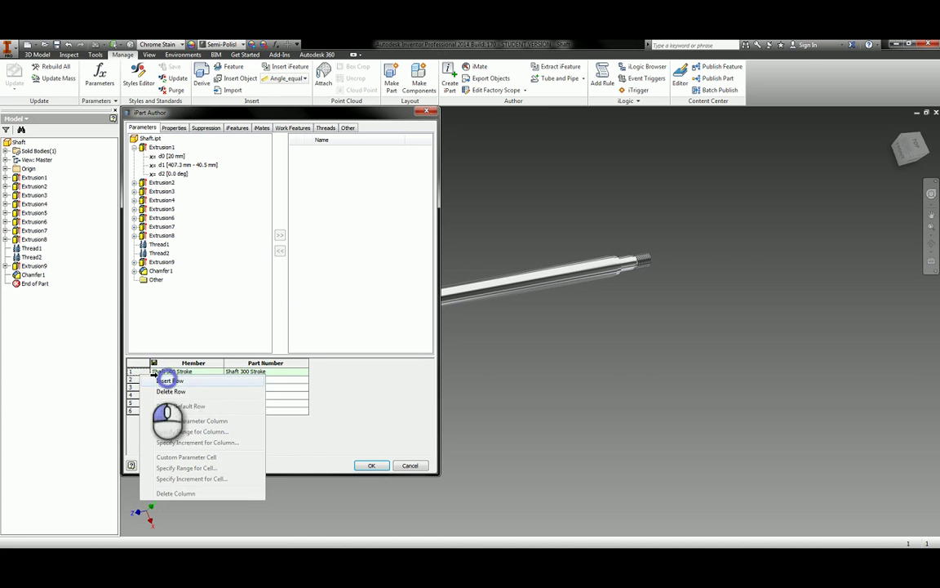
left_click(165, 380)
right_click(141, 372)
left_click(158, 378)
right_click(140, 373)
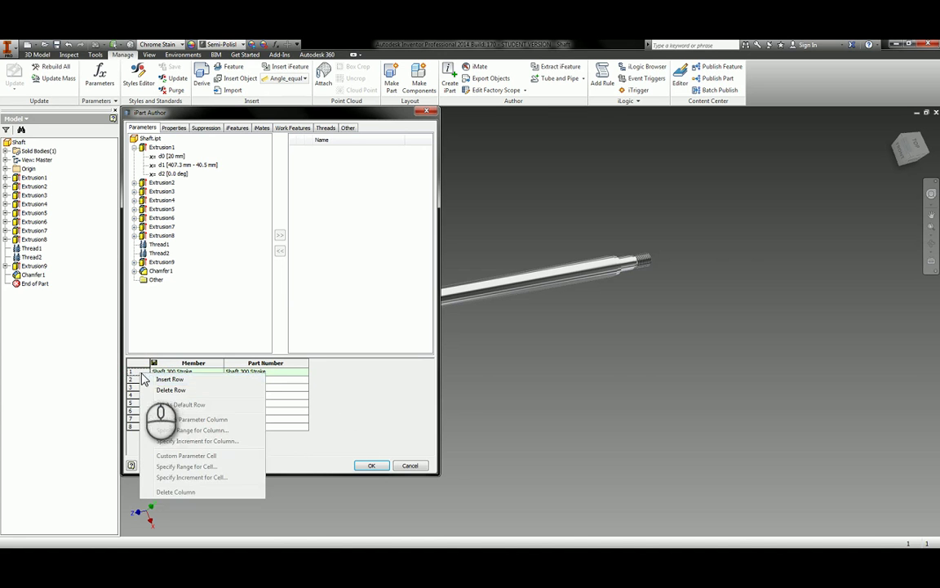
left_click(158, 378)
left_click(143, 372)
left_click_drag(139, 372, 141, 412)
Set the member name and part number of the first iPart row to Shaft 100 Stroke
left_click(193, 363)
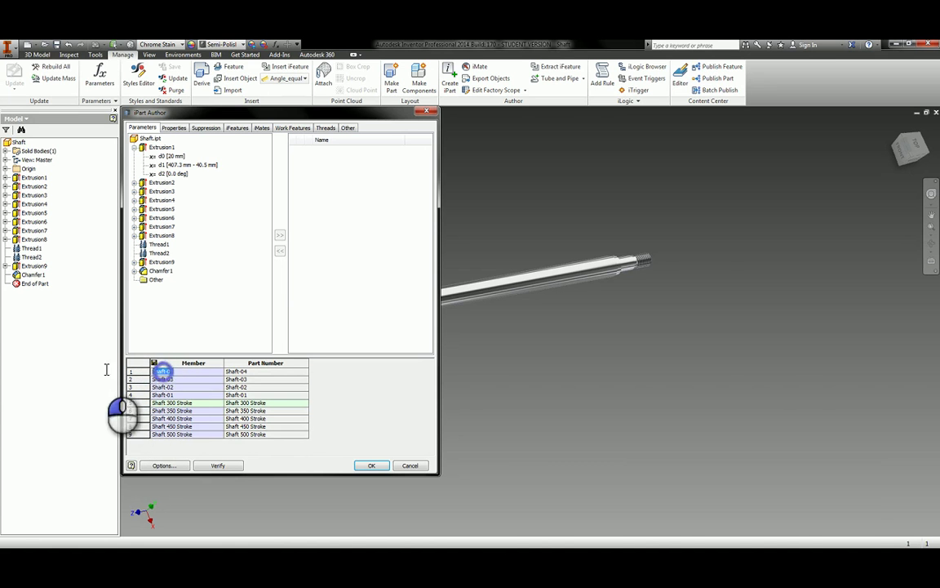
key("ctrl+v")
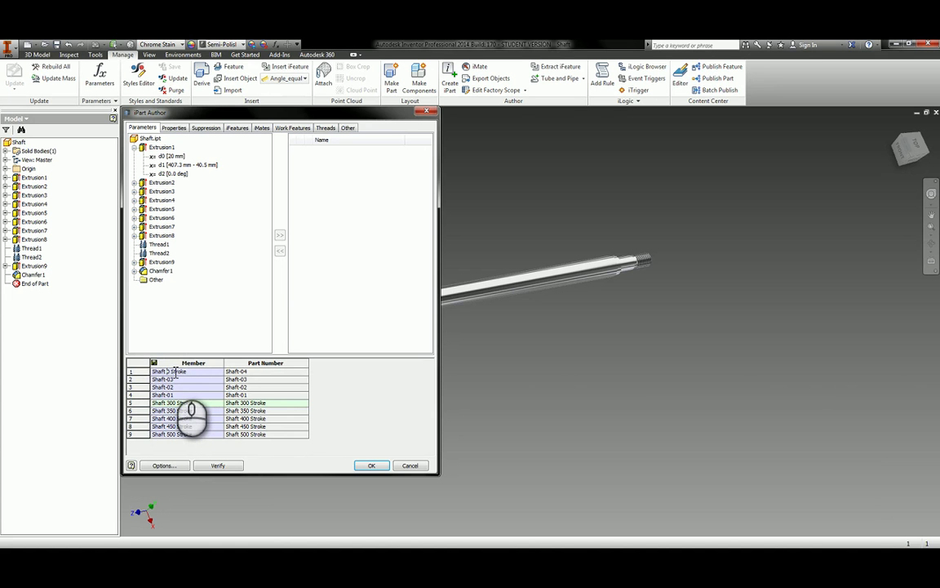
left_click_drag(203, 371, 88, 380)
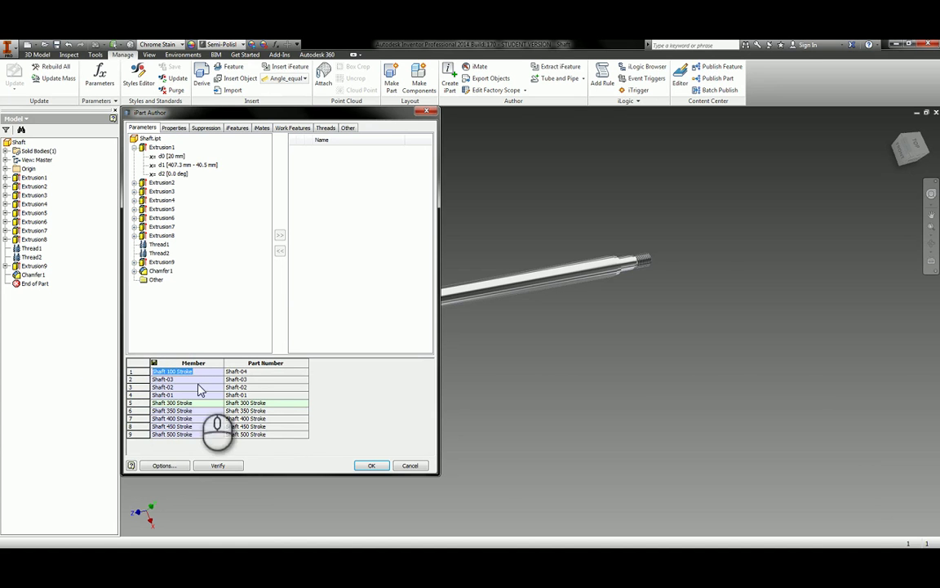
left_click_drag(248, 371, 209, 375)
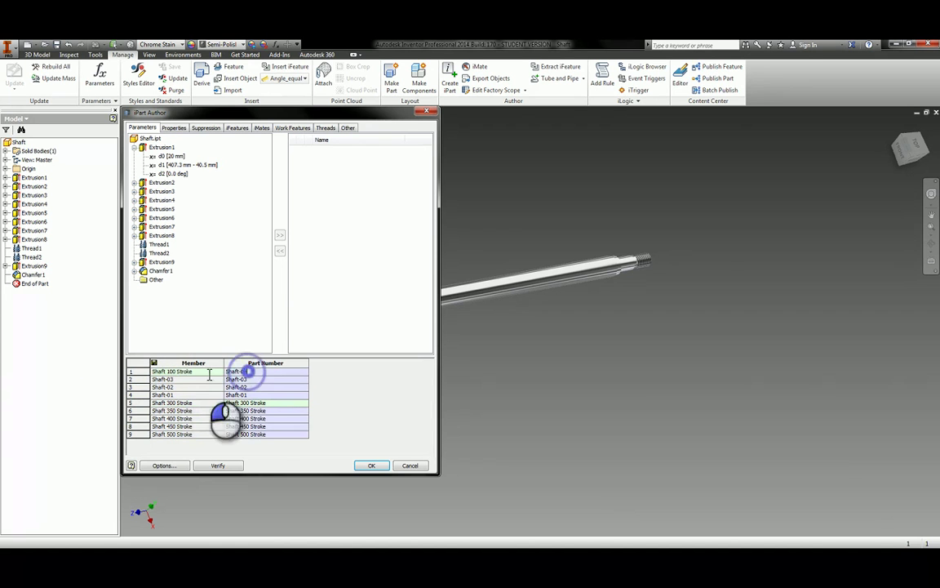
Set the member name and part number of the second iPart row to Shaft 150 Stroke
left_click(158, 379)
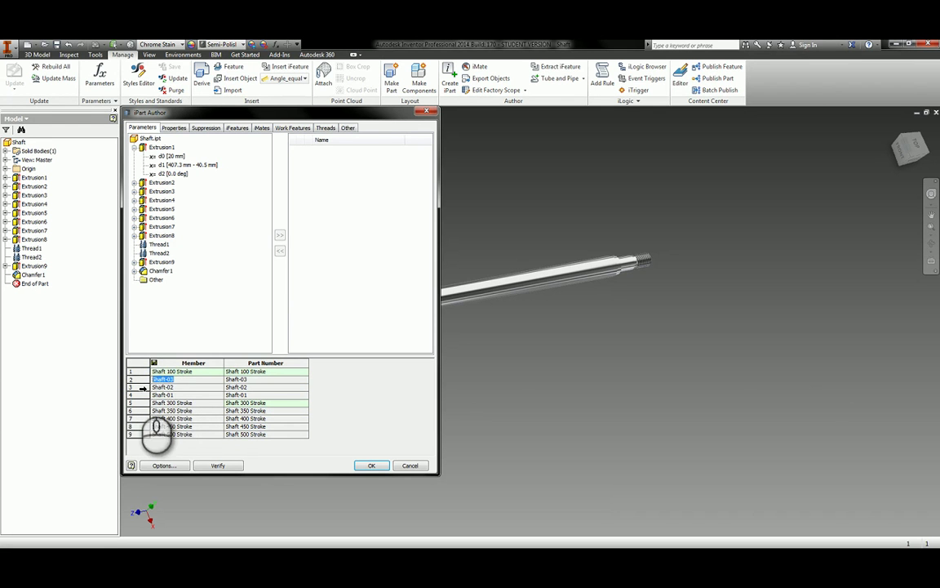
left_click(175, 379)
key("ctrl+c")
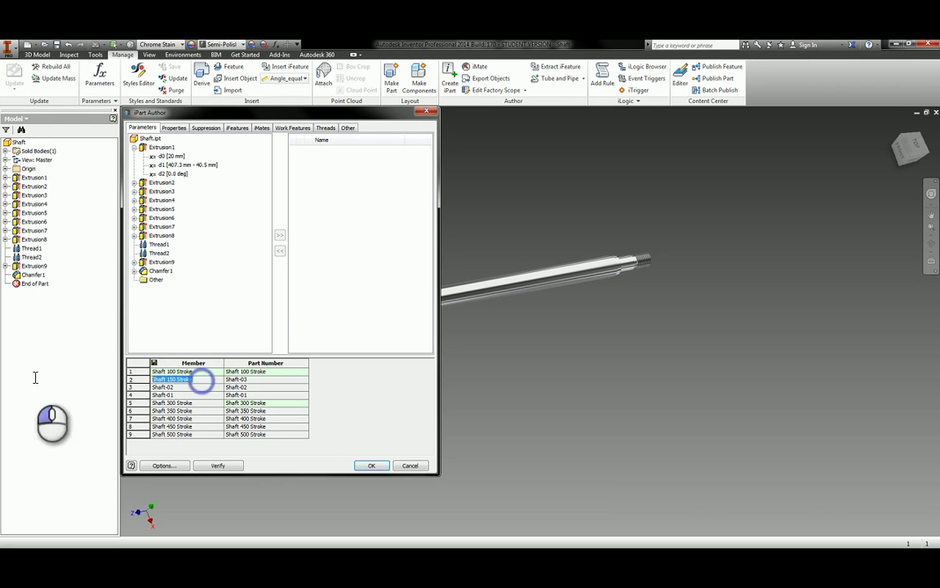
left_click(235, 380)
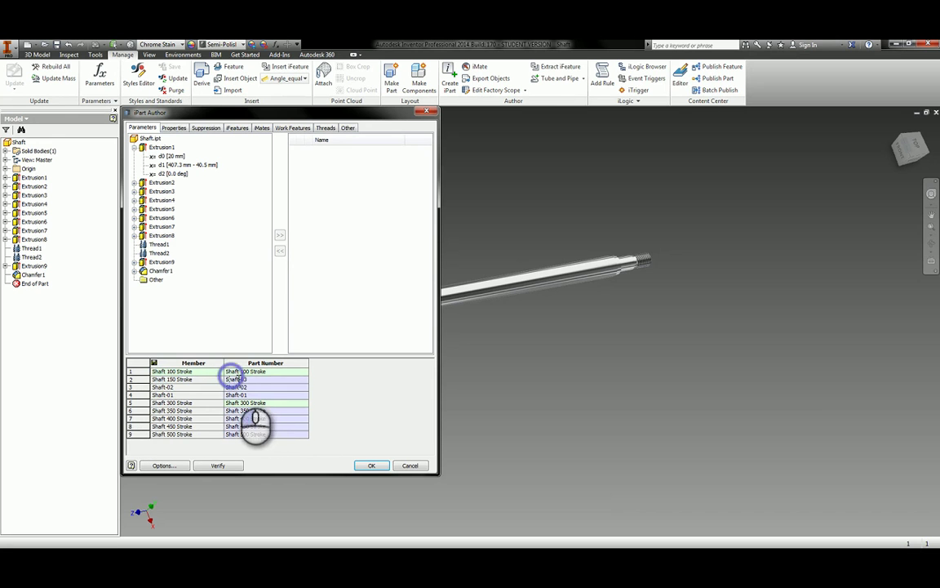
key("ctrl+v")
Set the member name and part number of the third iPart row to Shaft 200 Stroke
left_click(171, 386)
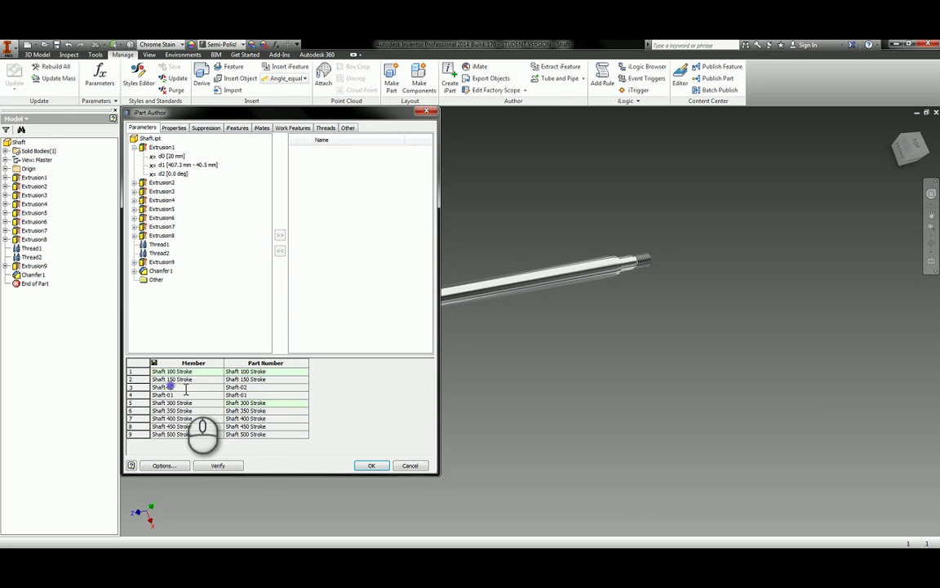
key("ctrl+v")
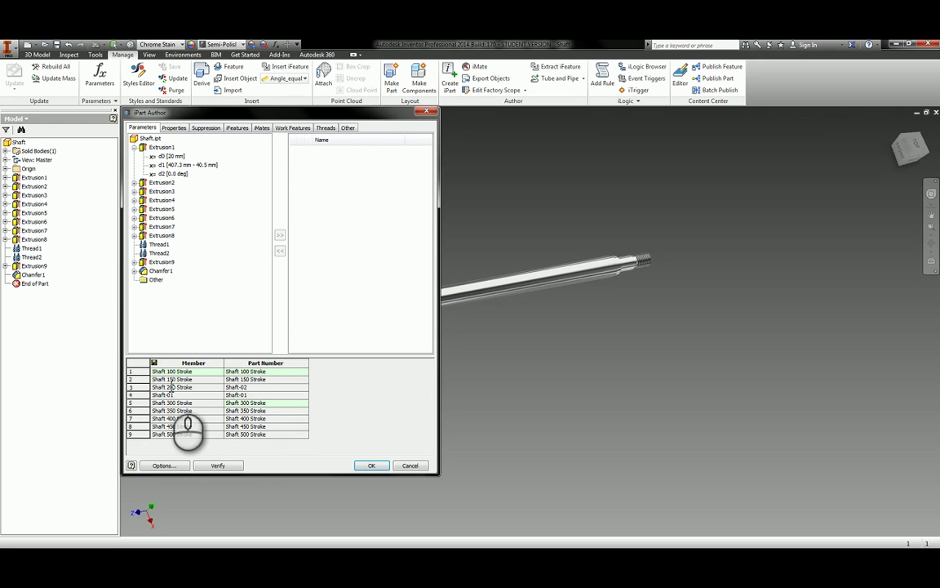
left_click(193, 387)
key("ctrl+c")
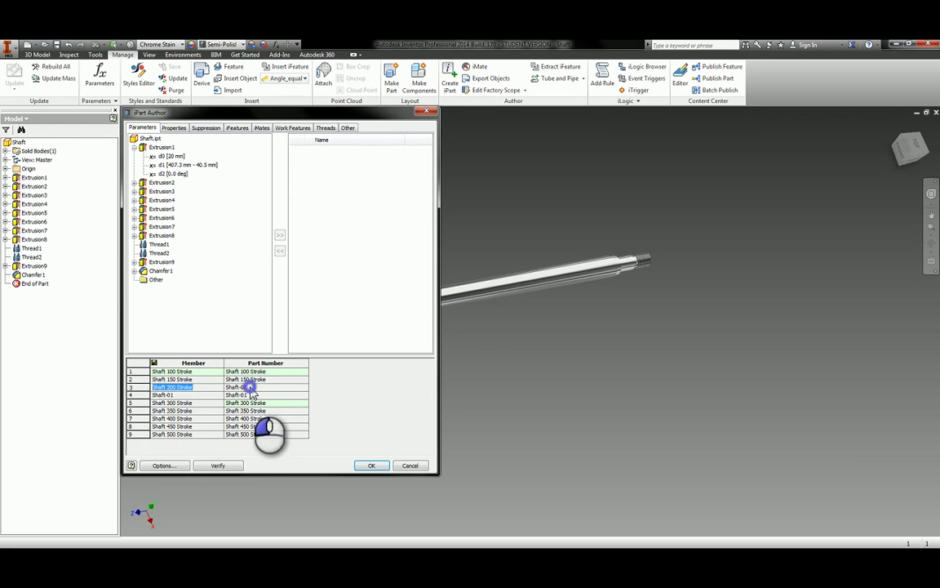
mouse_move(250, 388)
left_mouse_down()
mouse_move(153, 386)
mouse_move(128, 397)
left_mouse_up()
key("ctrl+v")
Set the member name and part number of the fourth iPart row to Shaft 250 Stroke
left_click(175, 396)
key("ctrl+v")
left_click(173, 395)
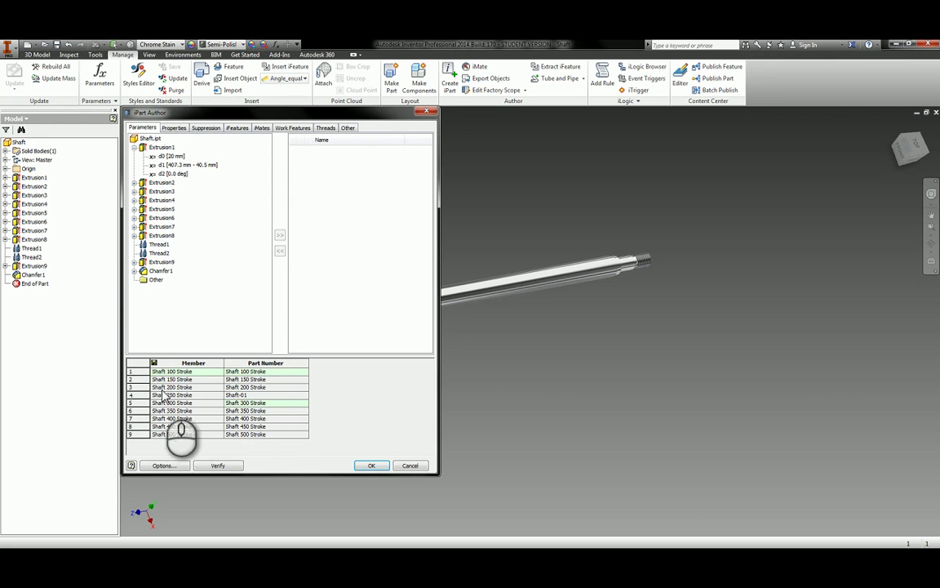
left_click_drag(194, 395, 155, 396)
key("ctrl+c")
left_click(249, 395)
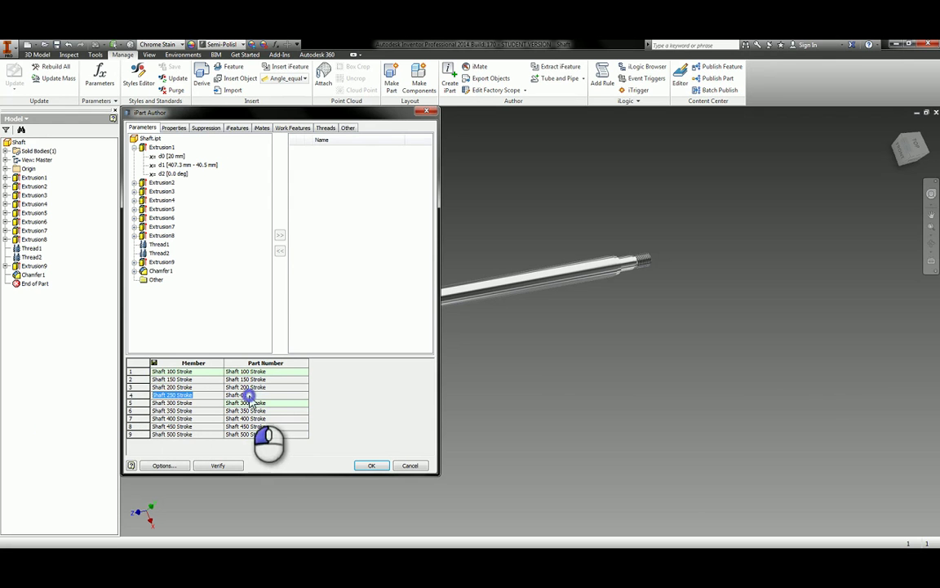
left_click_drag(254, 395, 183, 395)
key("ctrl+v")
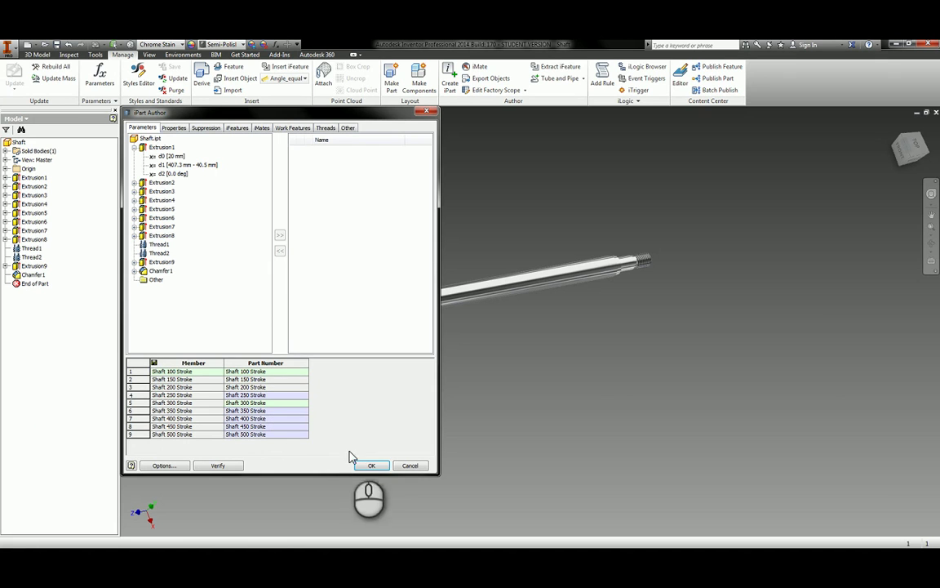
Add Extrusion1's d1 parameter to the iPart table and append -200, -150, -100 and -50 for the 100, 150, 200 and 250 stroke members
left_click(184, 166)
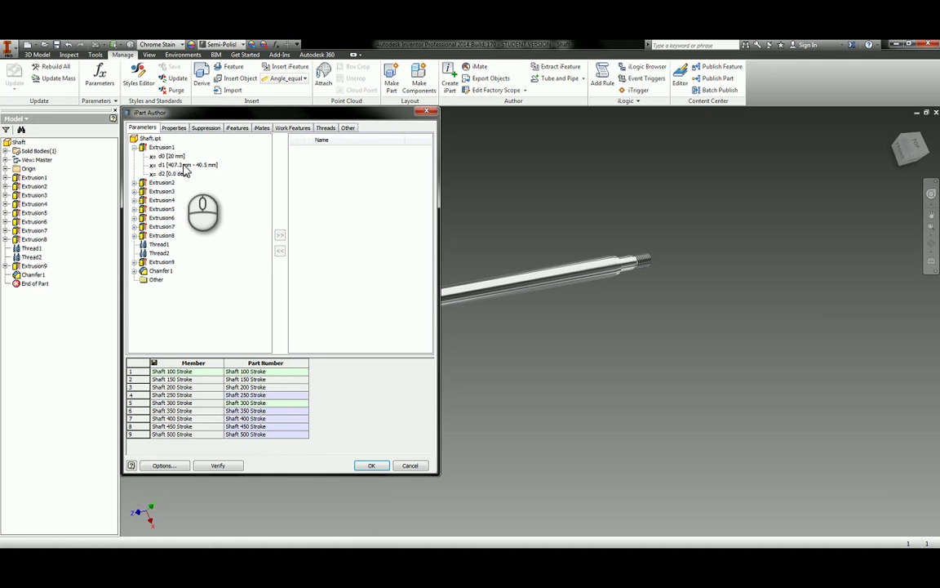
double_click(184, 165)
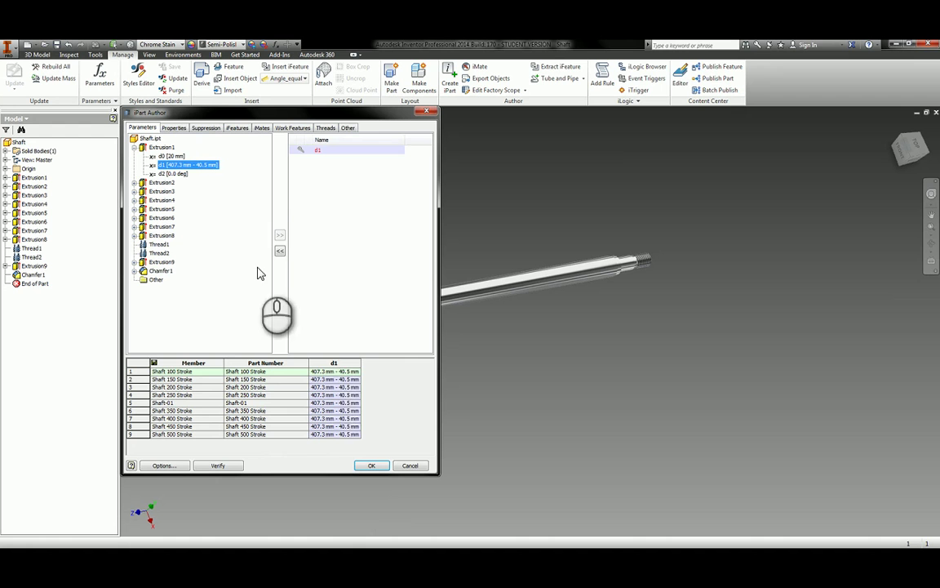
left_click(359, 372)
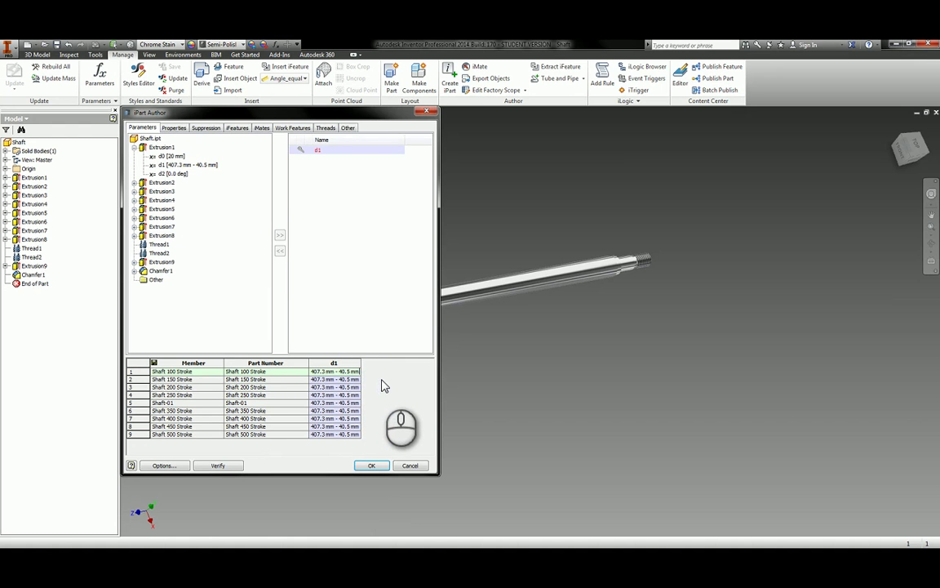
left_click_drag(360, 362, 391, 371)
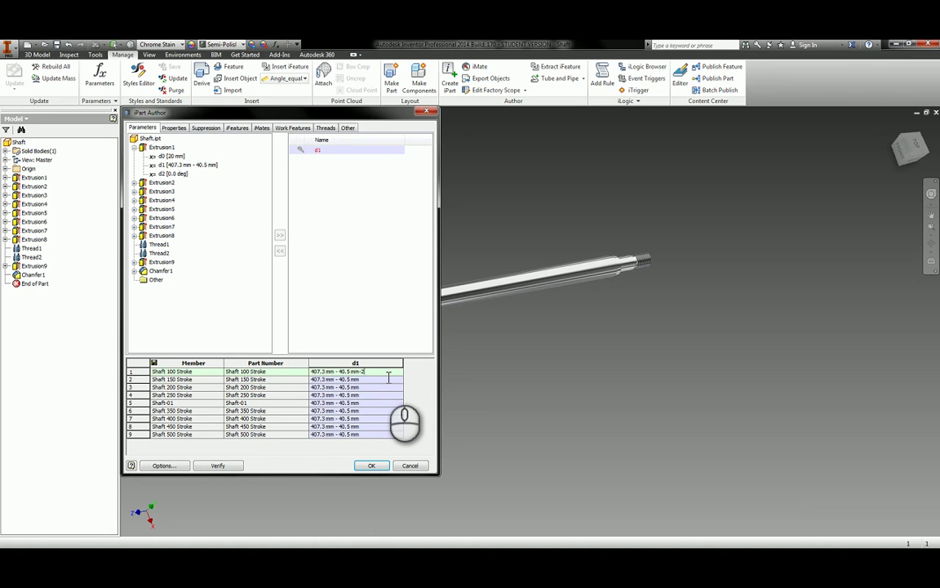
double_click(383, 381)
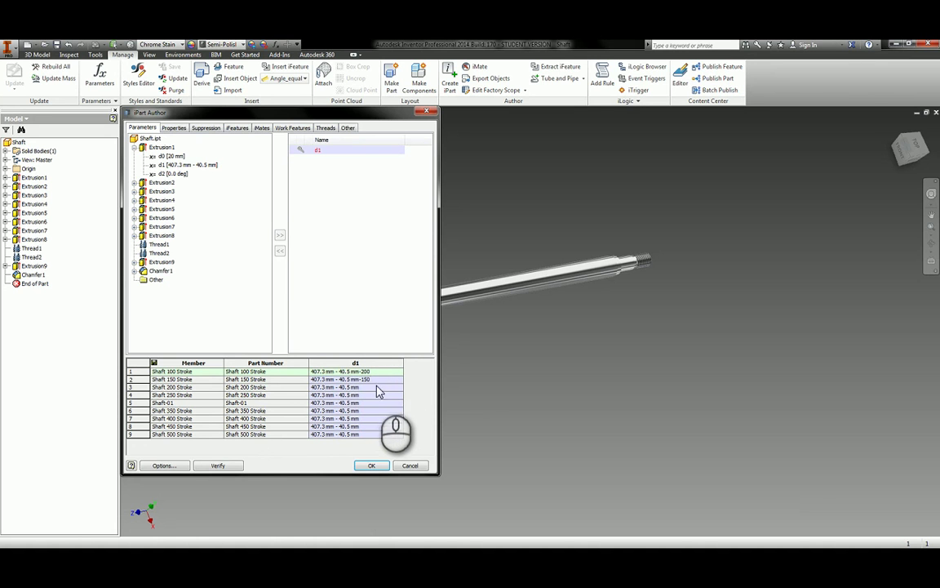
double_click(377, 387)
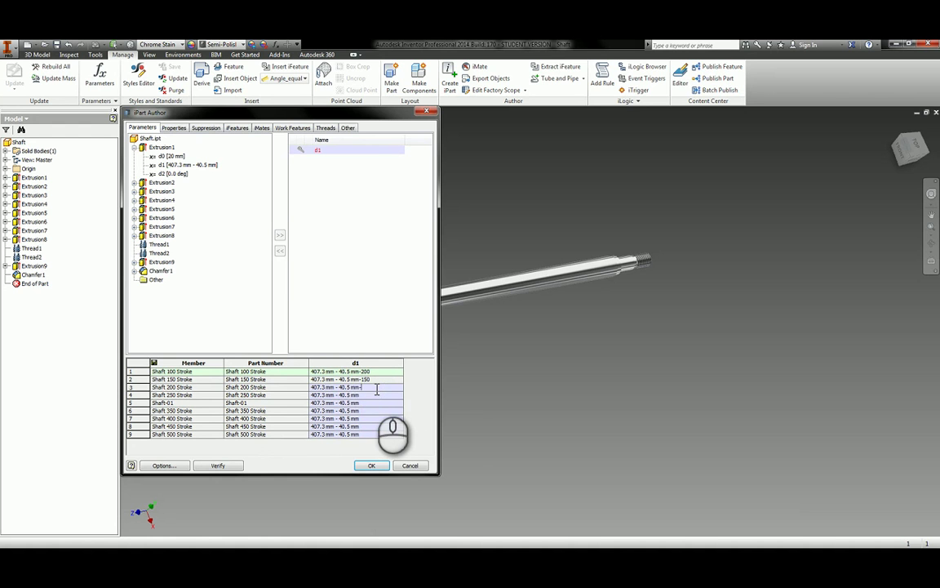
double_click(372, 395)
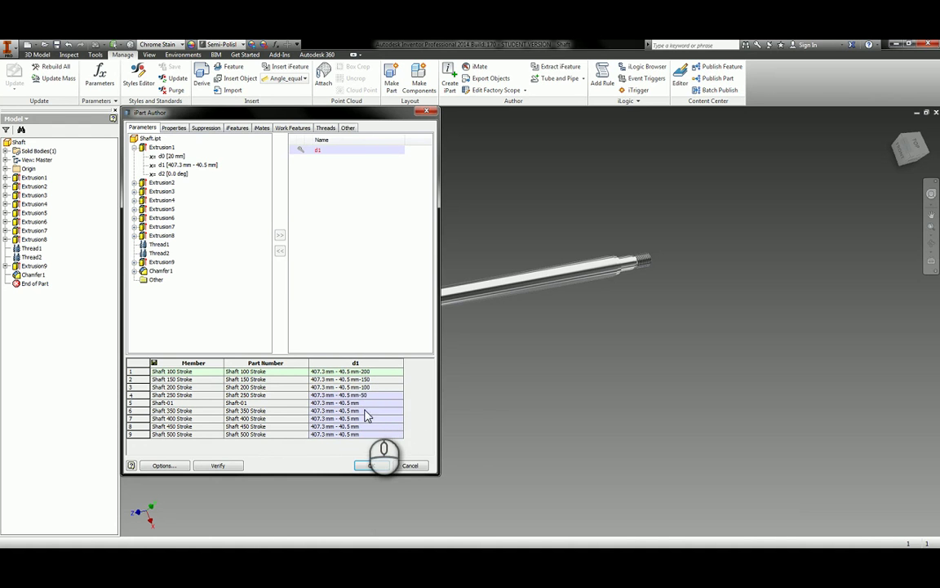
Append +50, +100, +150 and +200 to the d1 values of the 350, 400, 450 and 500 stroke members
double_click(371, 411)
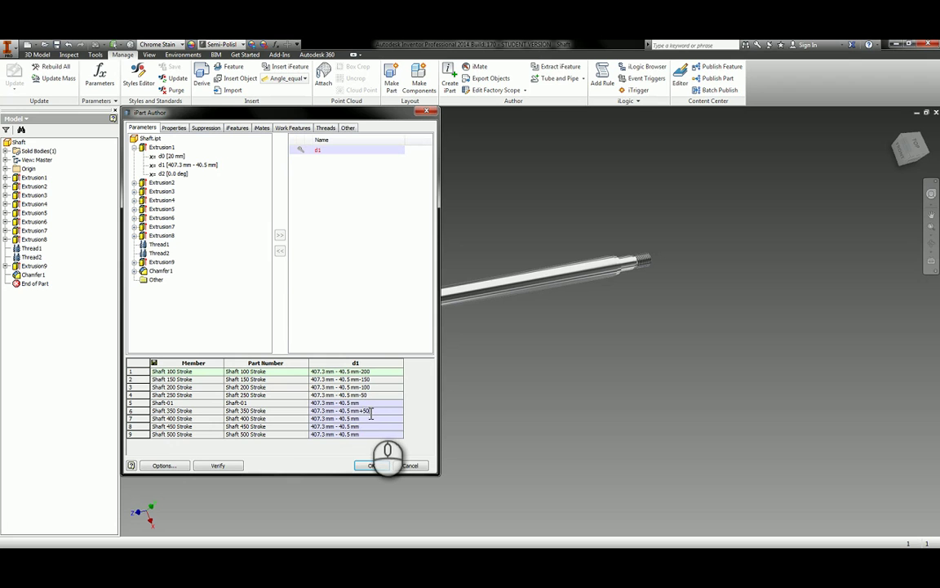
type("+50")
double_click(365, 419)
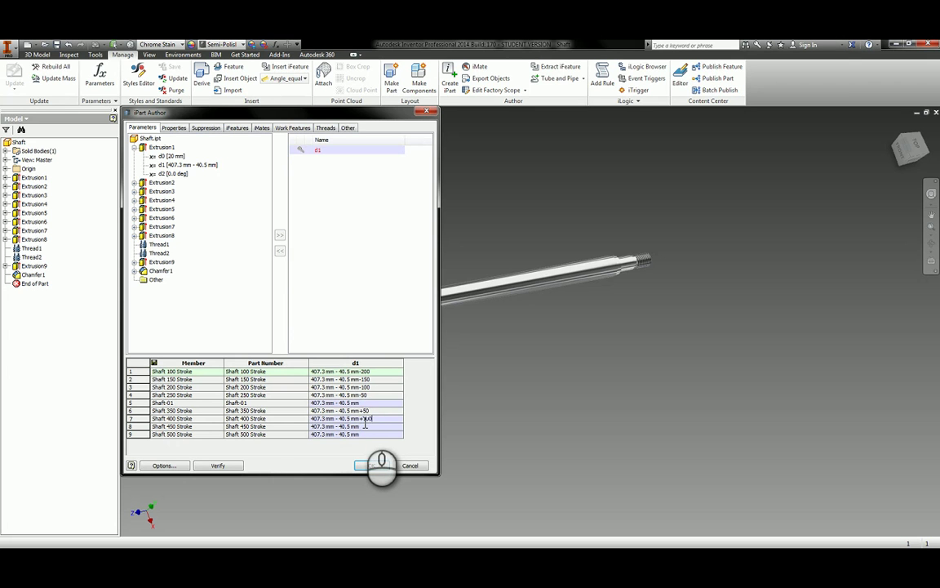
double_click(366, 426)
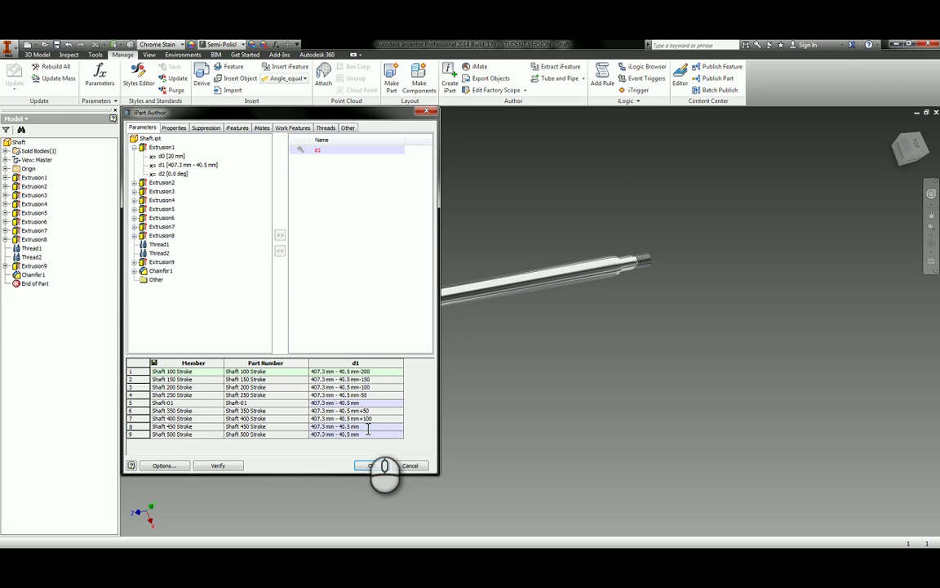
type("+150")
double_click(368, 433)
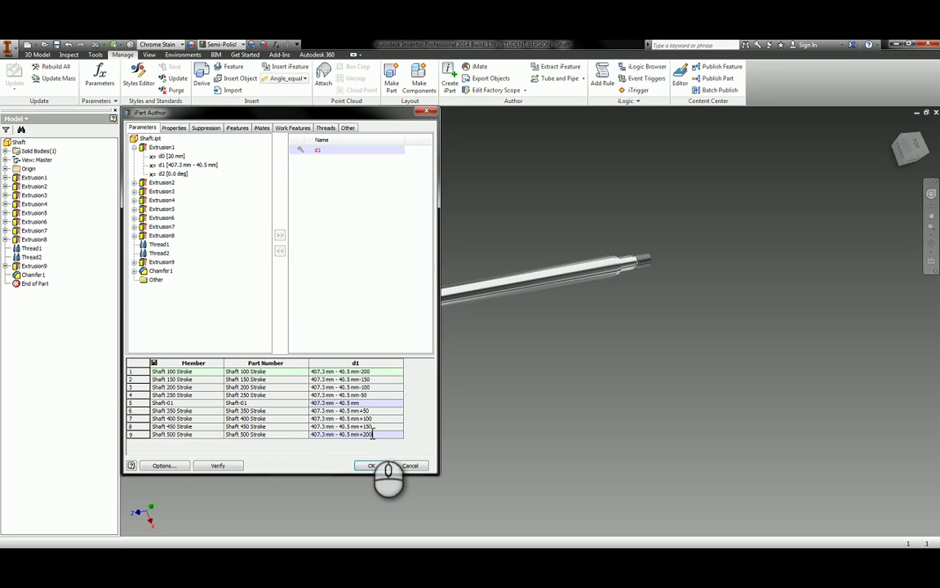
Create the iPart from the completed table and expand its member list in the model tree
left_click(368, 465)
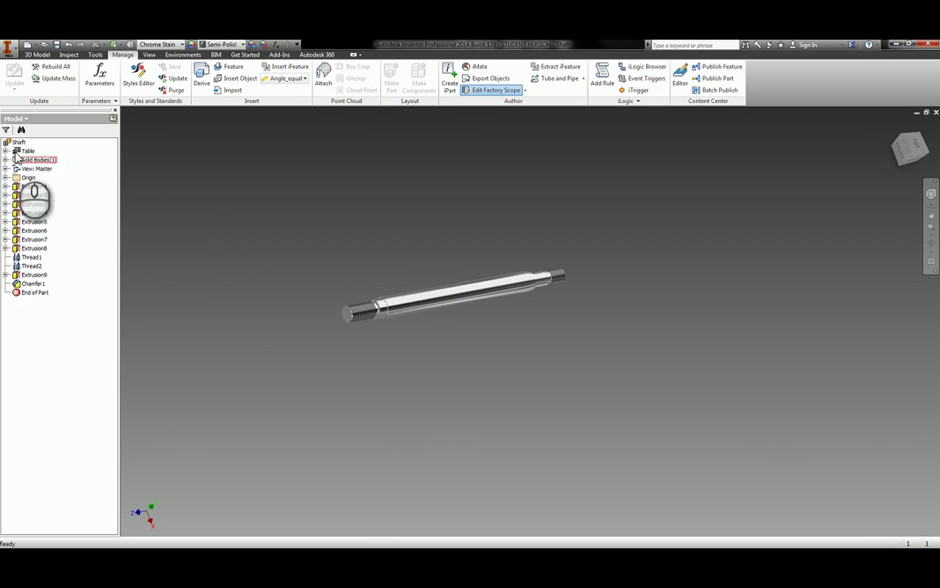
left_click(7, 151)
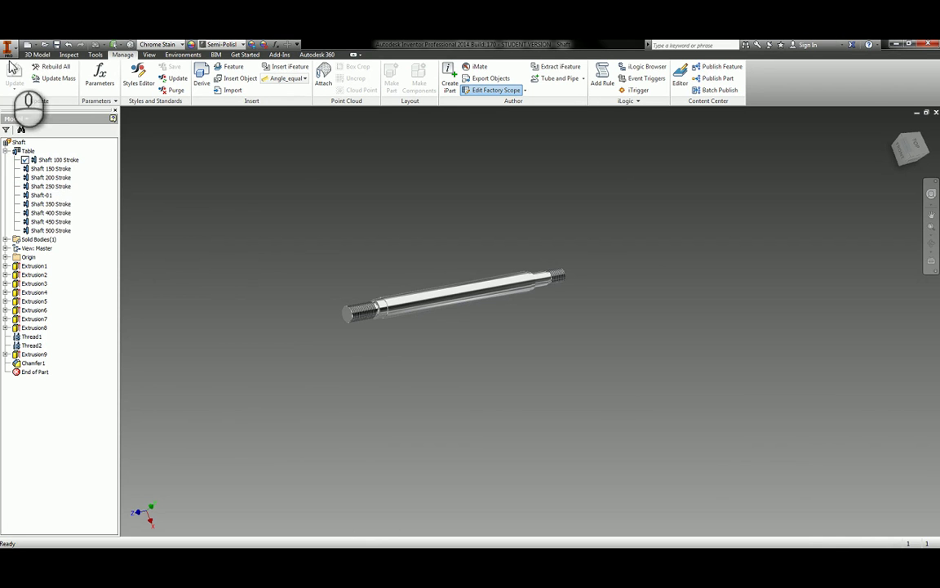